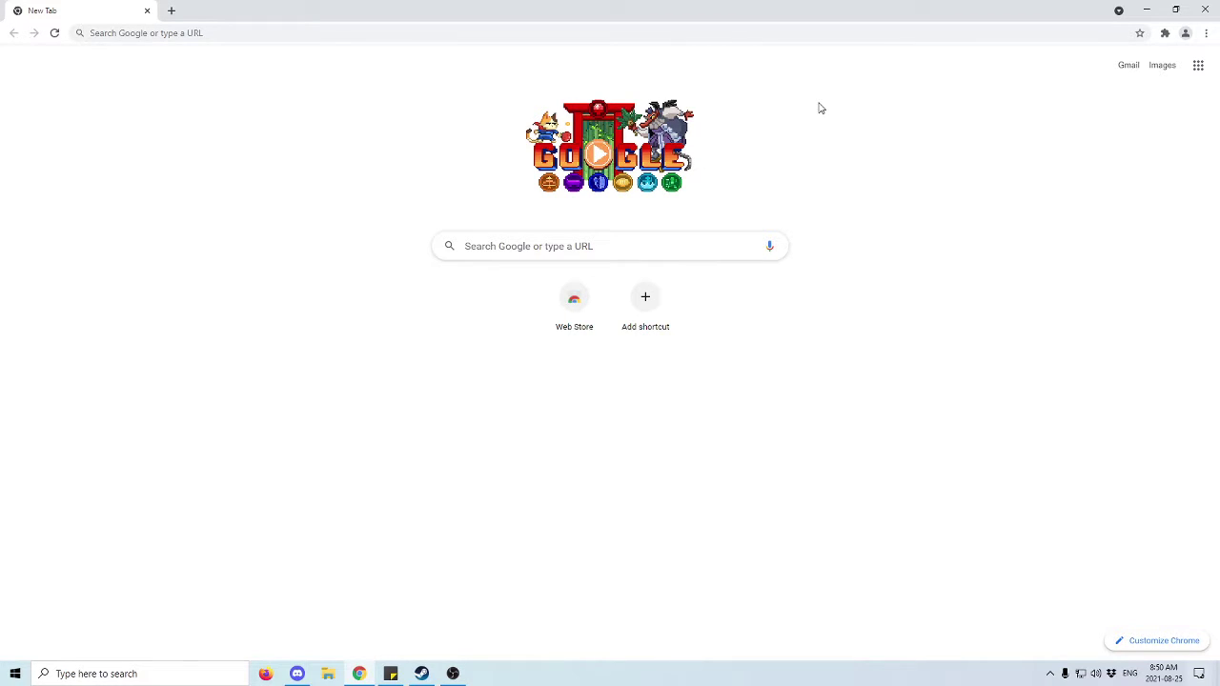
# Step: Open github.com/SpeedrunTooling/SRTPluginManager/releases/latest and download SRTPluginManager-v1.0.0.8.zip
pyautogui.click(243, 34)
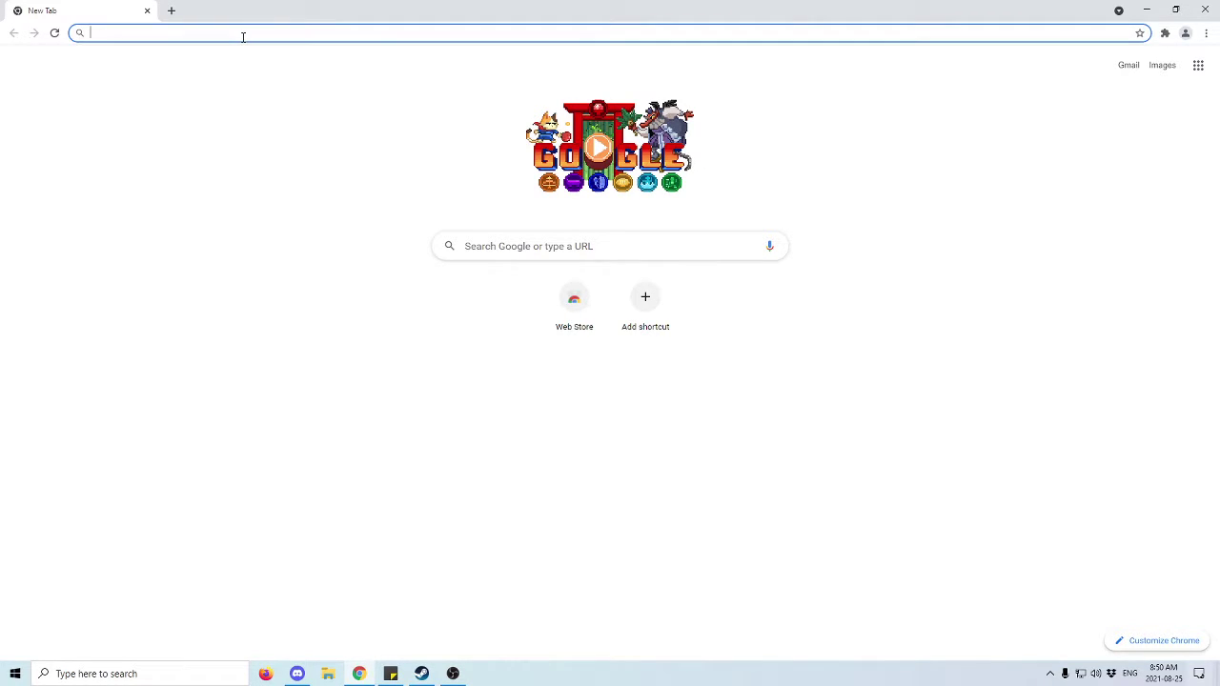
pyautogui.write('https://github.com/SpeedrunTooling/SRTPluginManager/releases/latest')
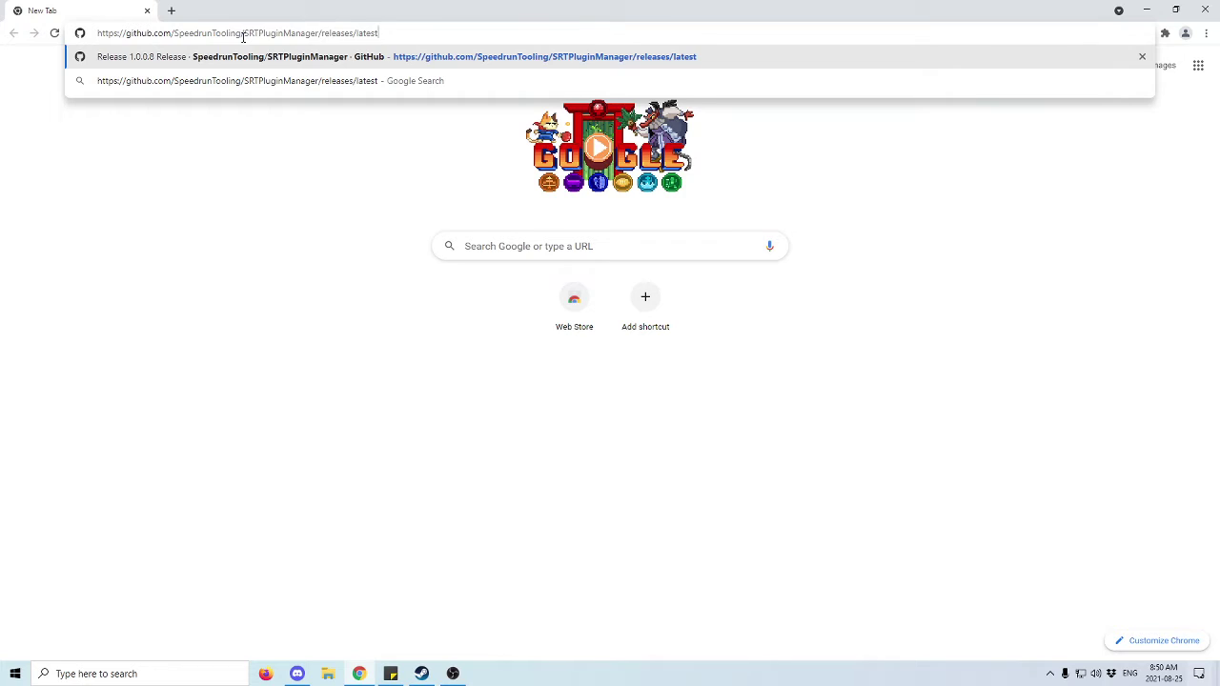
pyautogui.press('Return')
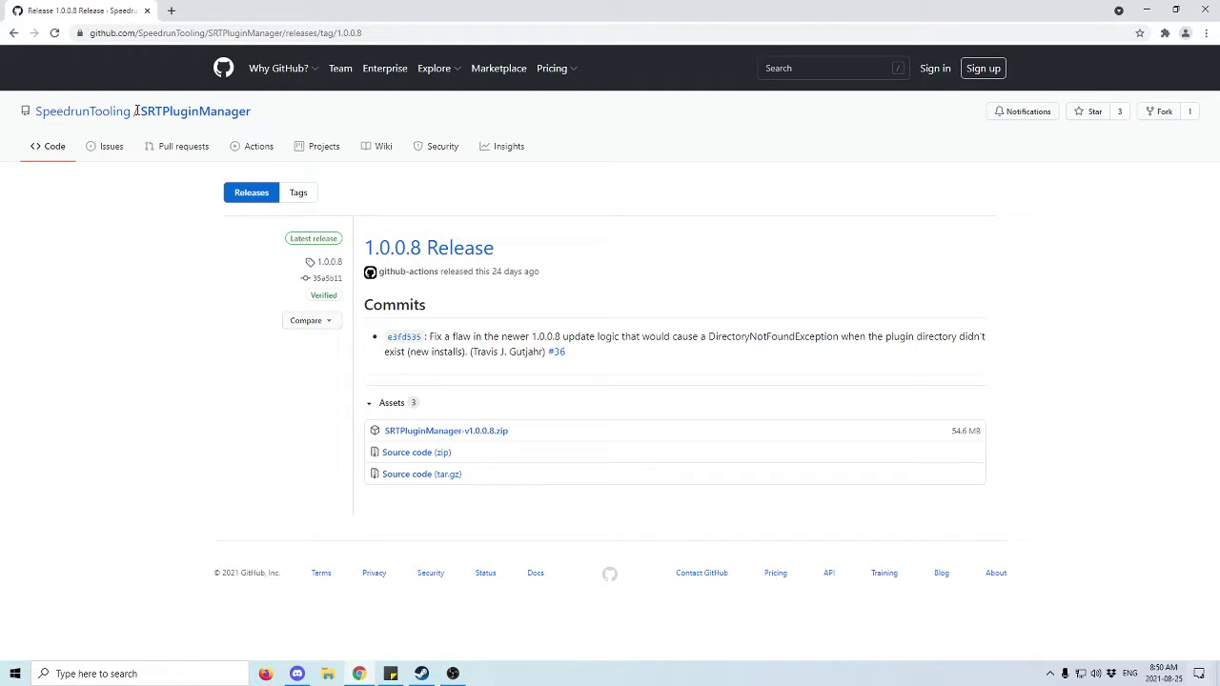
pyautogui.click(474, 432)
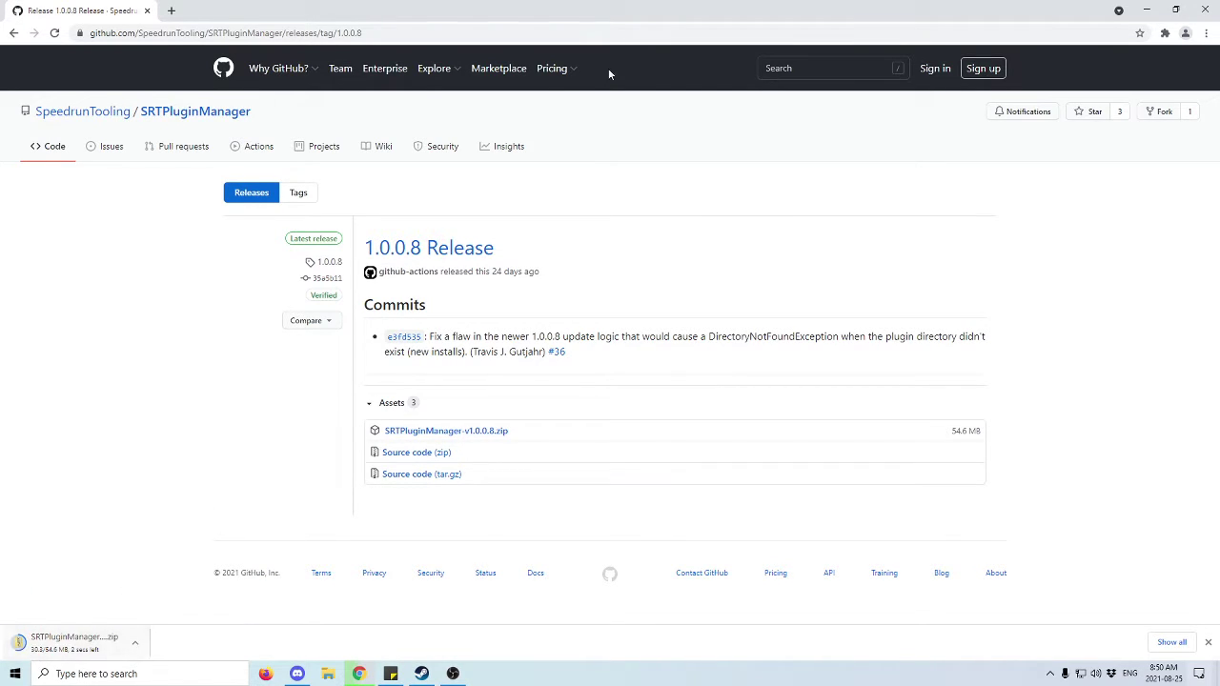
# Step: Shrink the browser window to uncover the desktop and place a copy of the downloaded zip there
pyautogui.moveTo(653, 7); pyautogui.dragTo(874, 16)
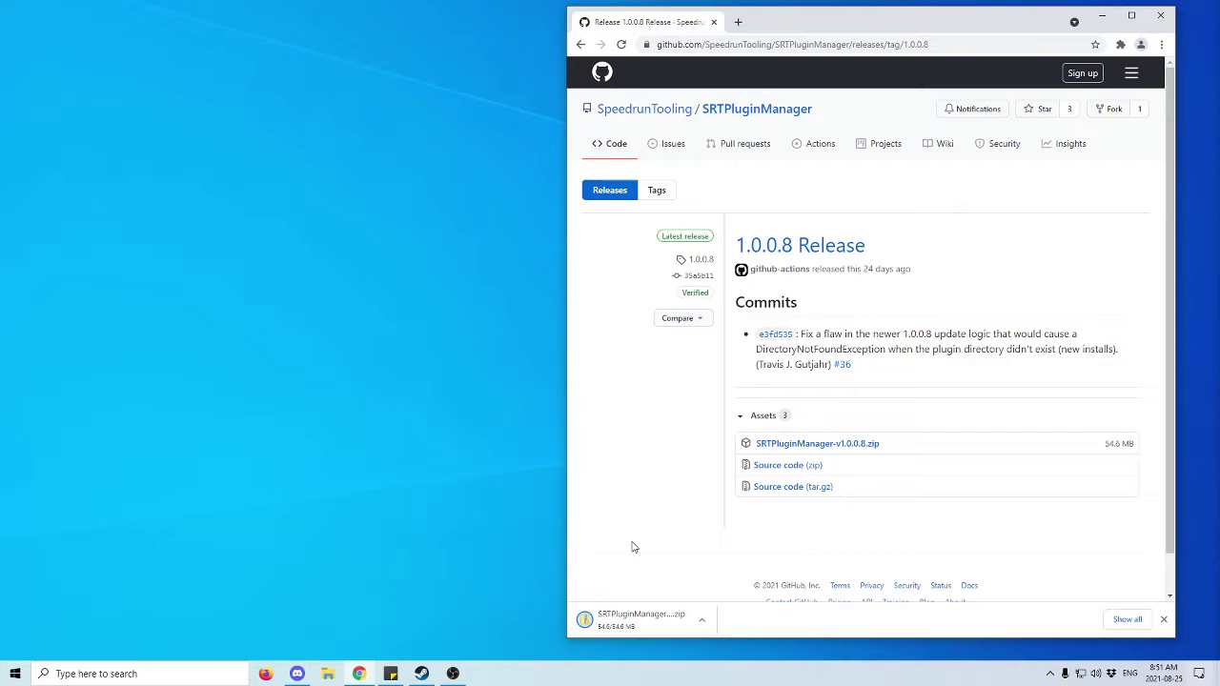
pyautogui.moveTo(648, 623); pyautogui.dragTo(292, 220)
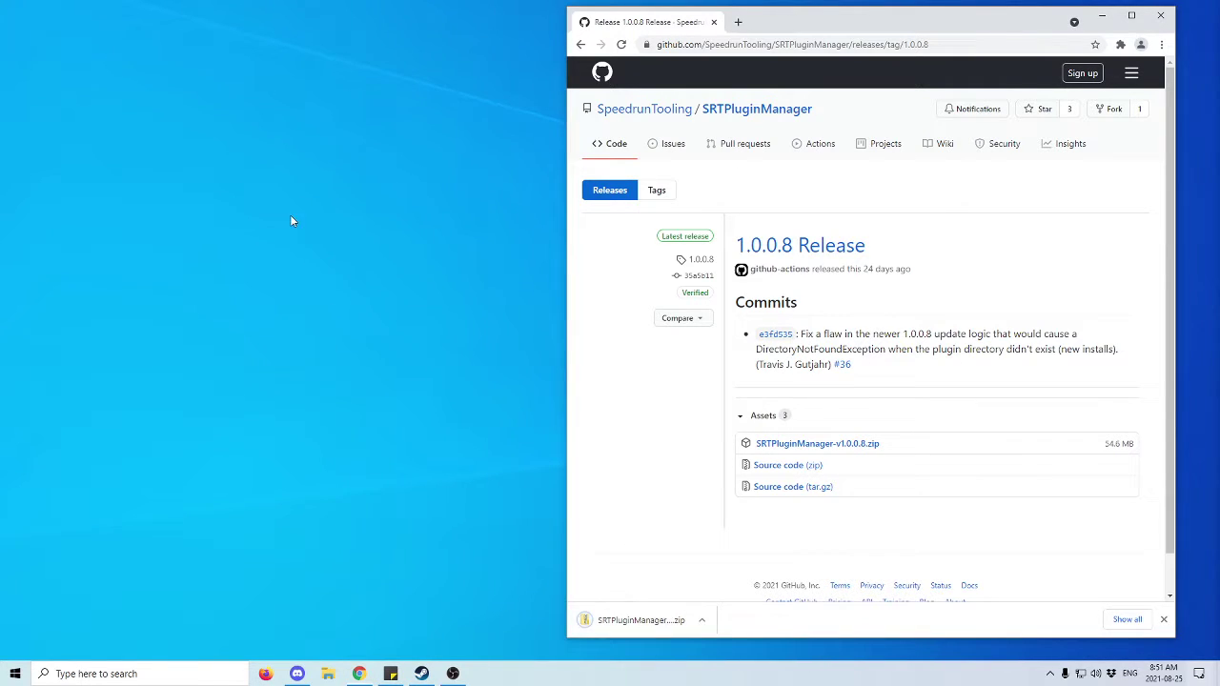
pyautogui.click(279, 270)
# Step: Extract the zip on the desktop with 7-Zip into its own SRTPluginManager-v1.0.0.8 folder
pyautogui.rightClick(322, 169)
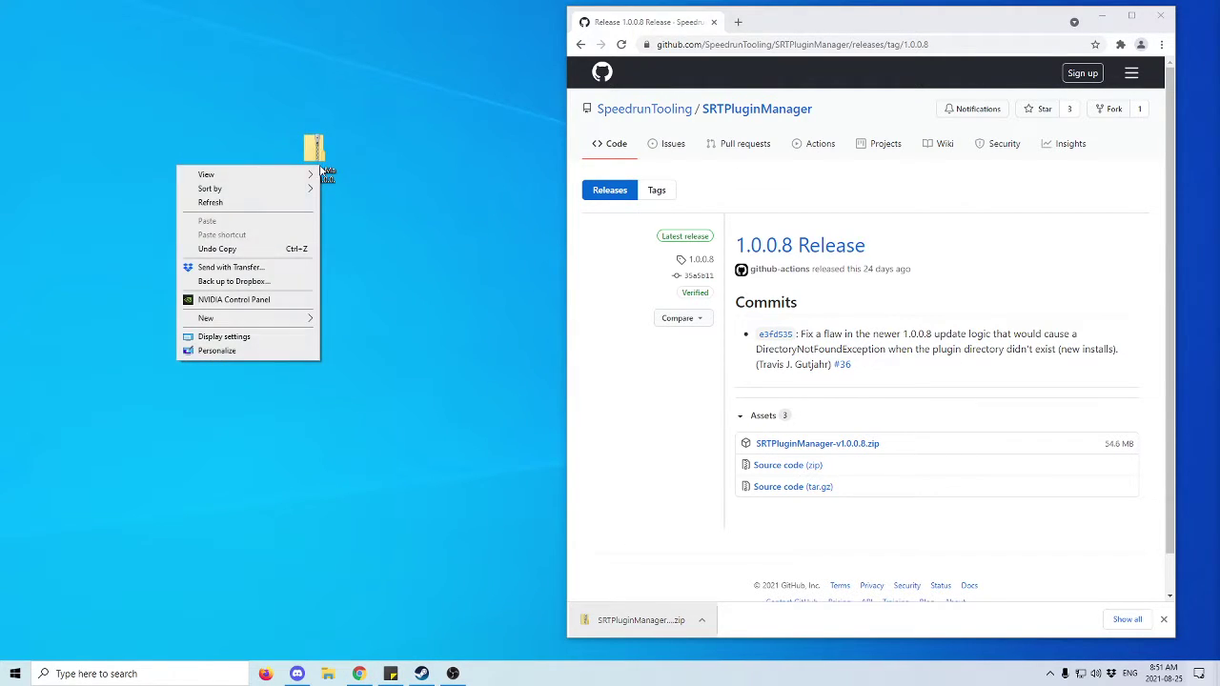
pyautogui.click(323, 153)
pyautogui.rightClick(322, 151)
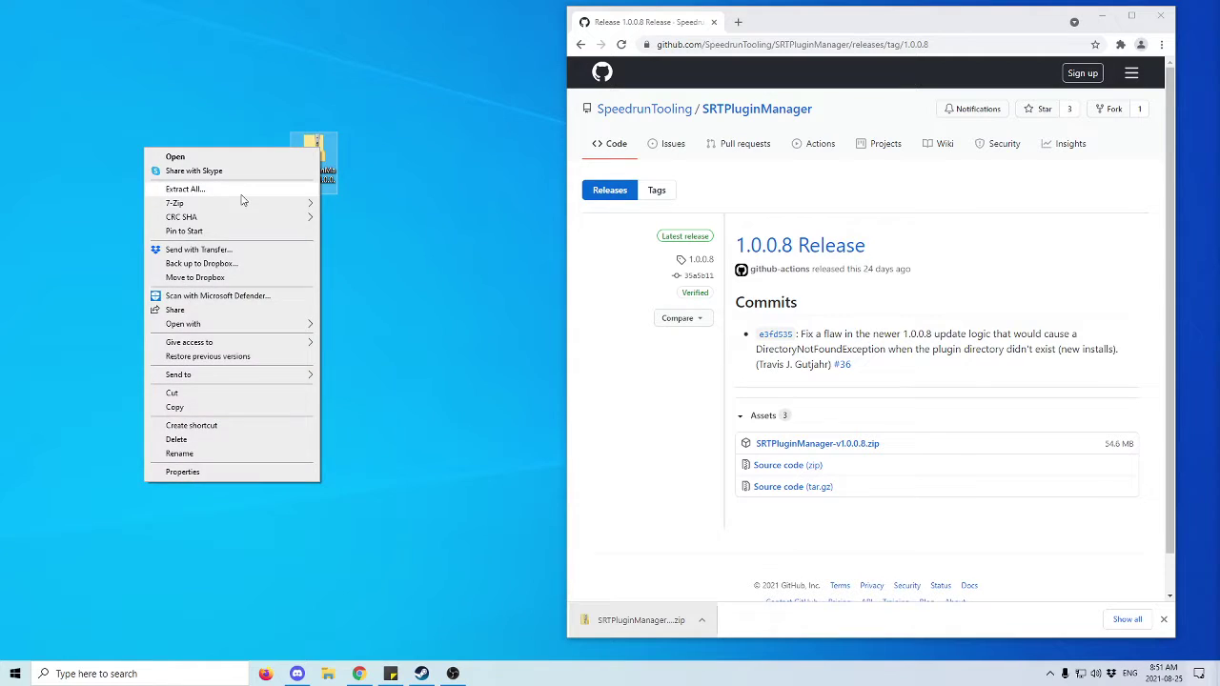
pyautogui.moveTo(245, 208)
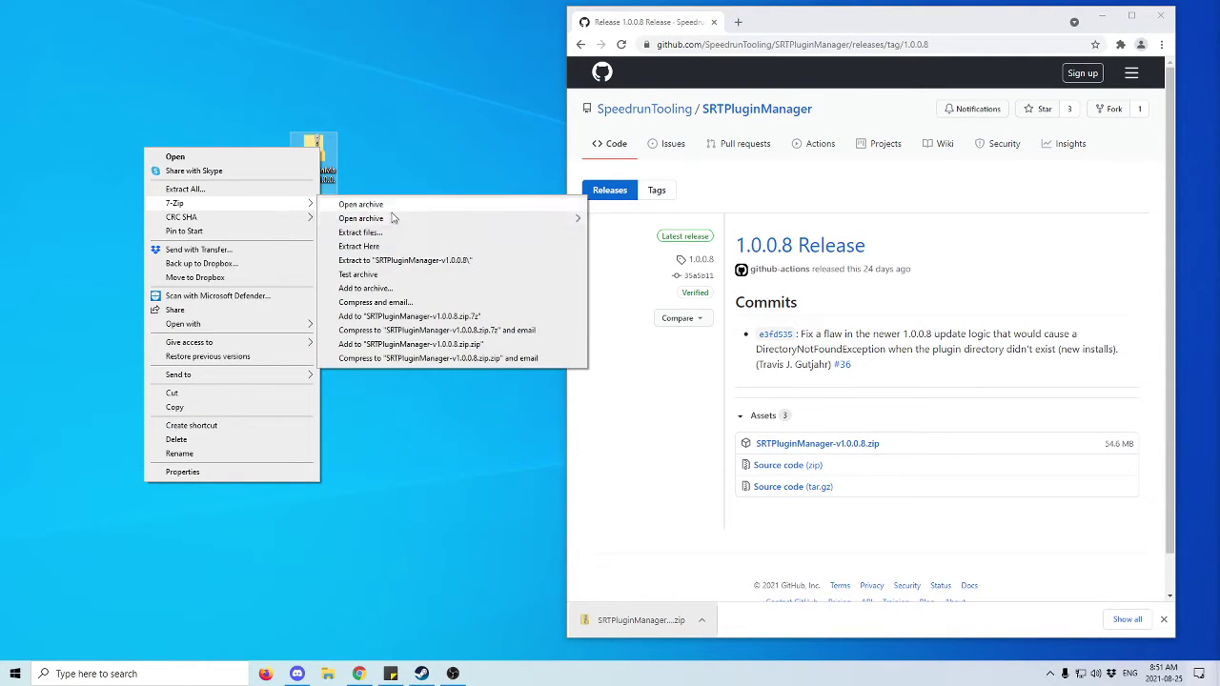
pyautogui.click(420, 266)
# Step: Open the extracted SRTPluginManager-v1.0.0.8 folder and run the SRTPluginManager application
pyautogui.doubleClick(23, 36)
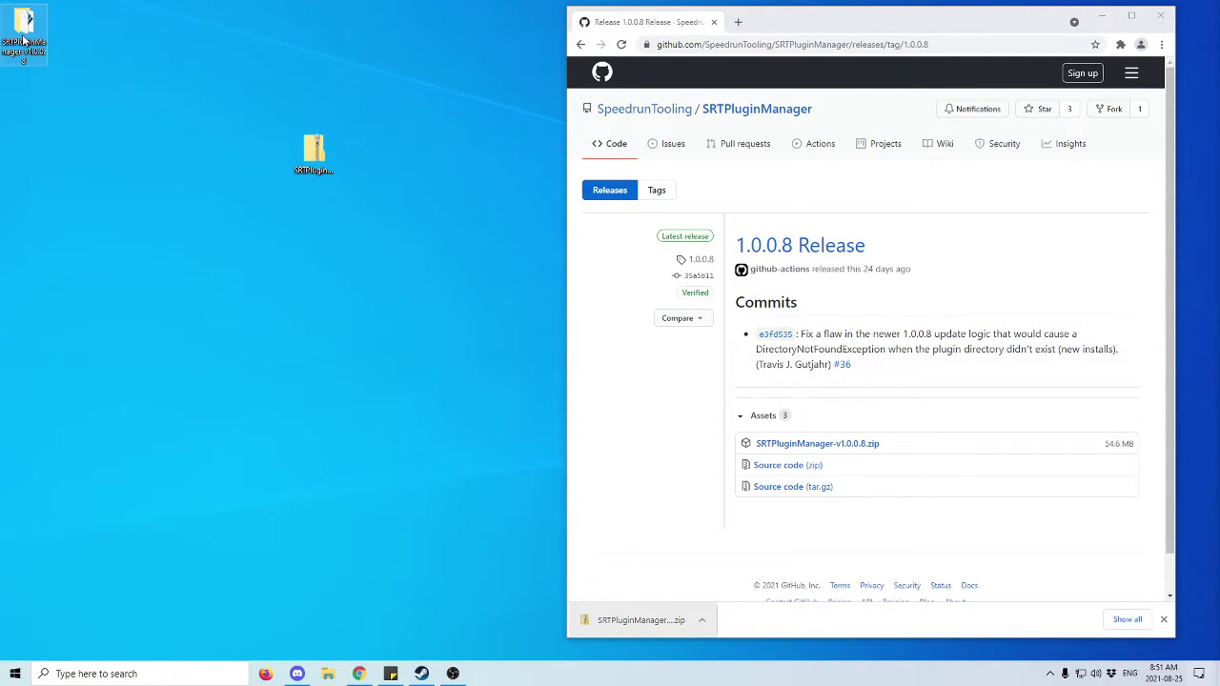
pyautogui.click(496, 195)
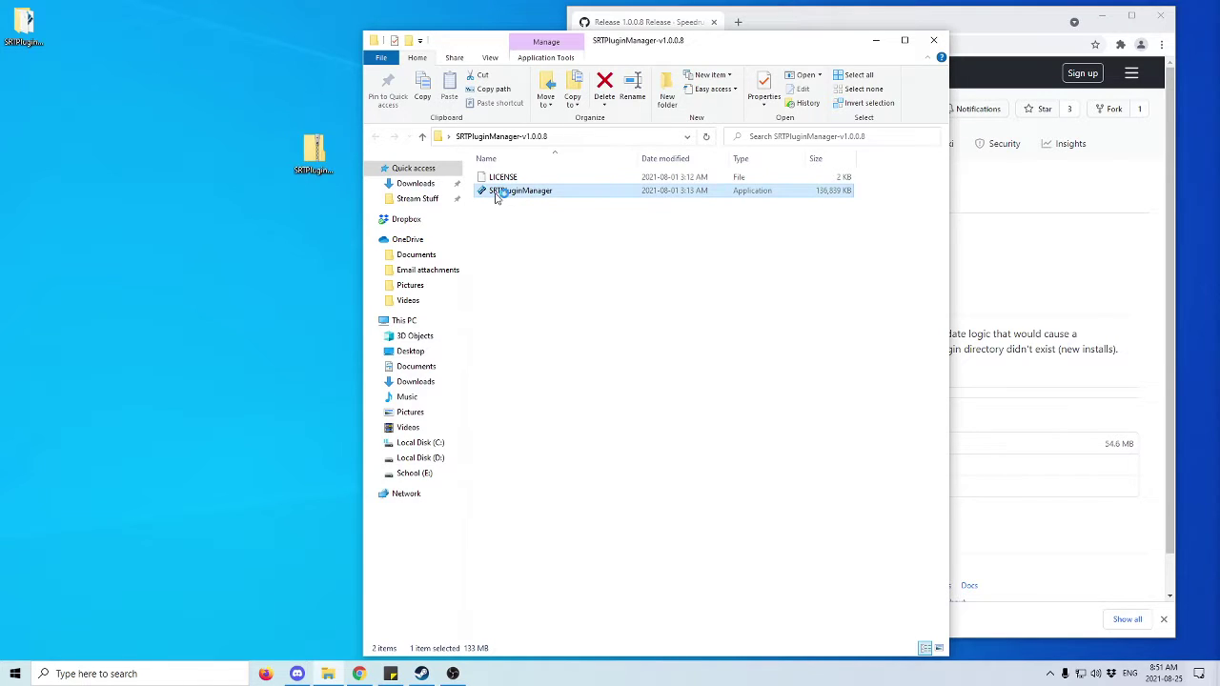
pyautogui.doubleClick(648, 193)
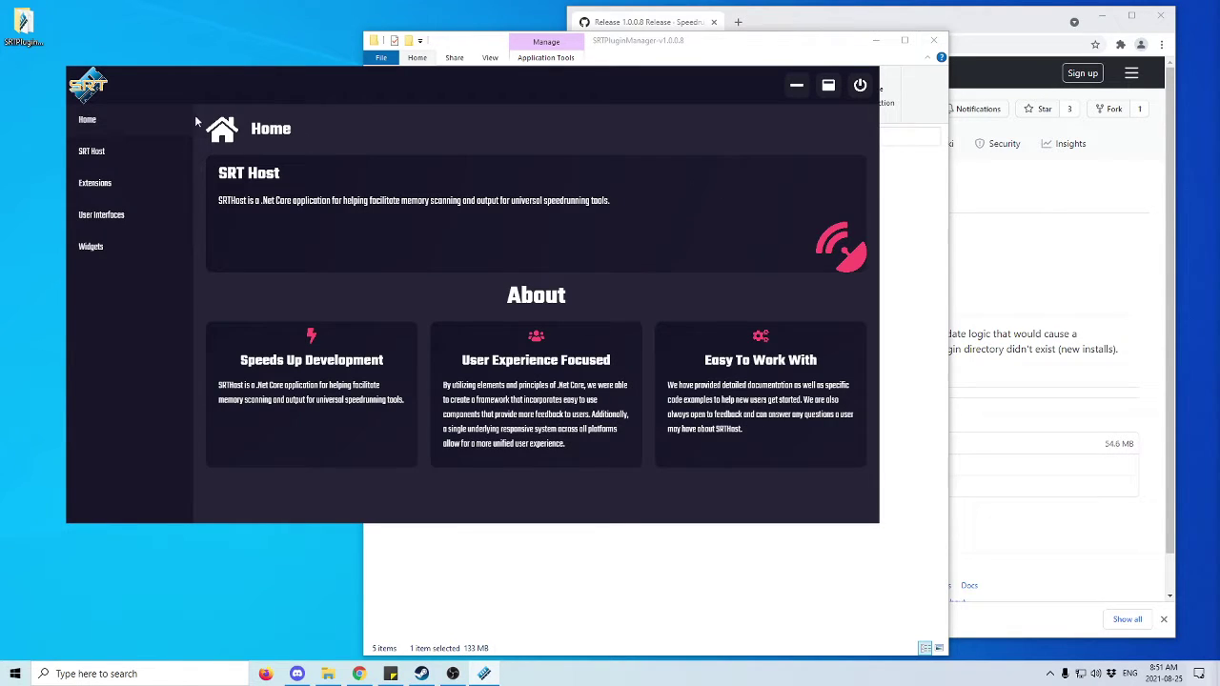
# Step: Install the SRT Host and the plugin for Resident Evil 2 Remake
pyautogui.click(89, 164)
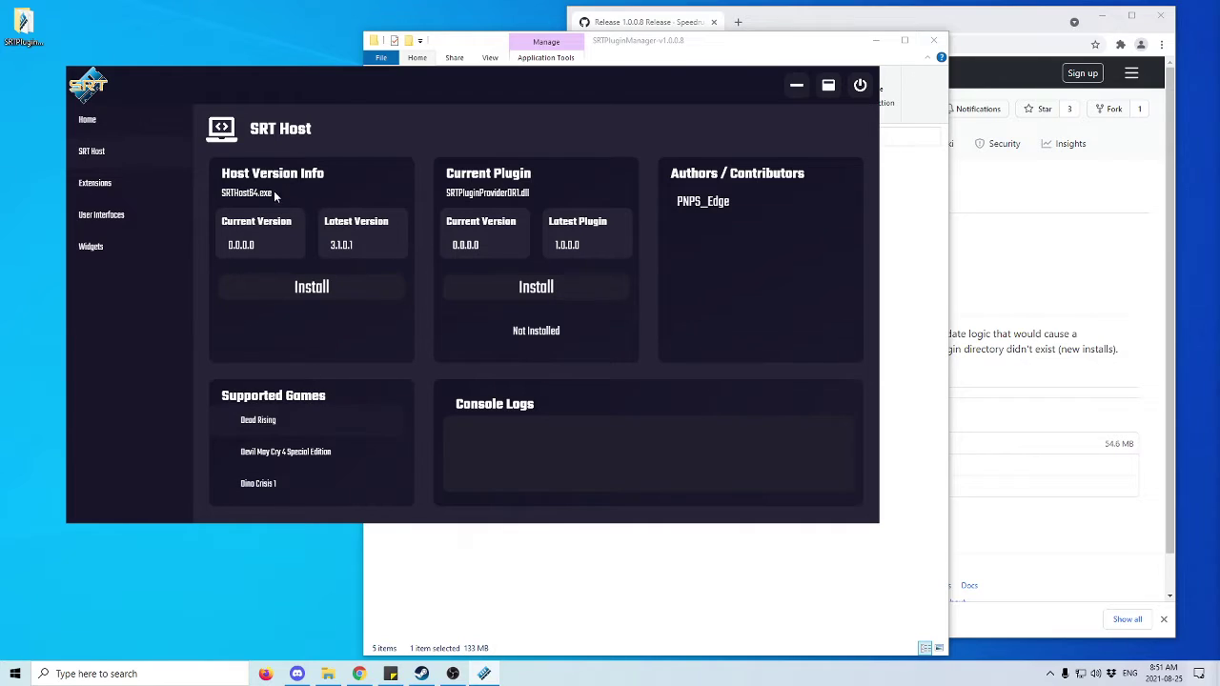
pyautogui.click(276, 291)
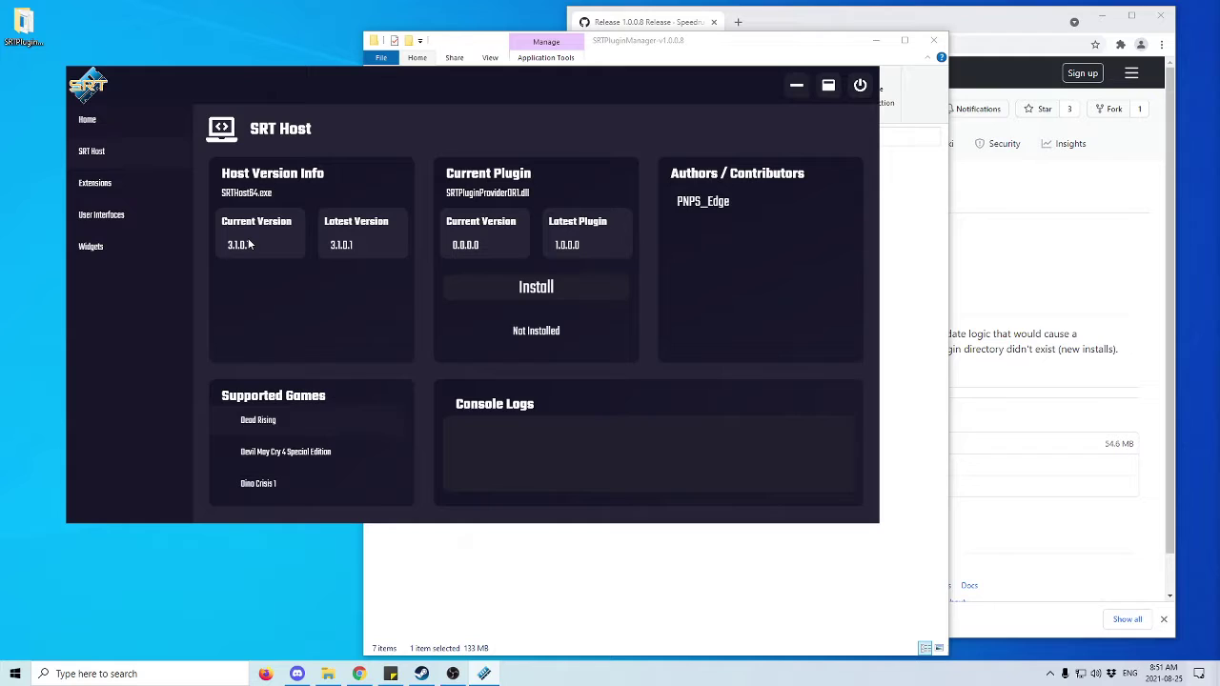
pyautogui.scroll(-5, 222, 450)
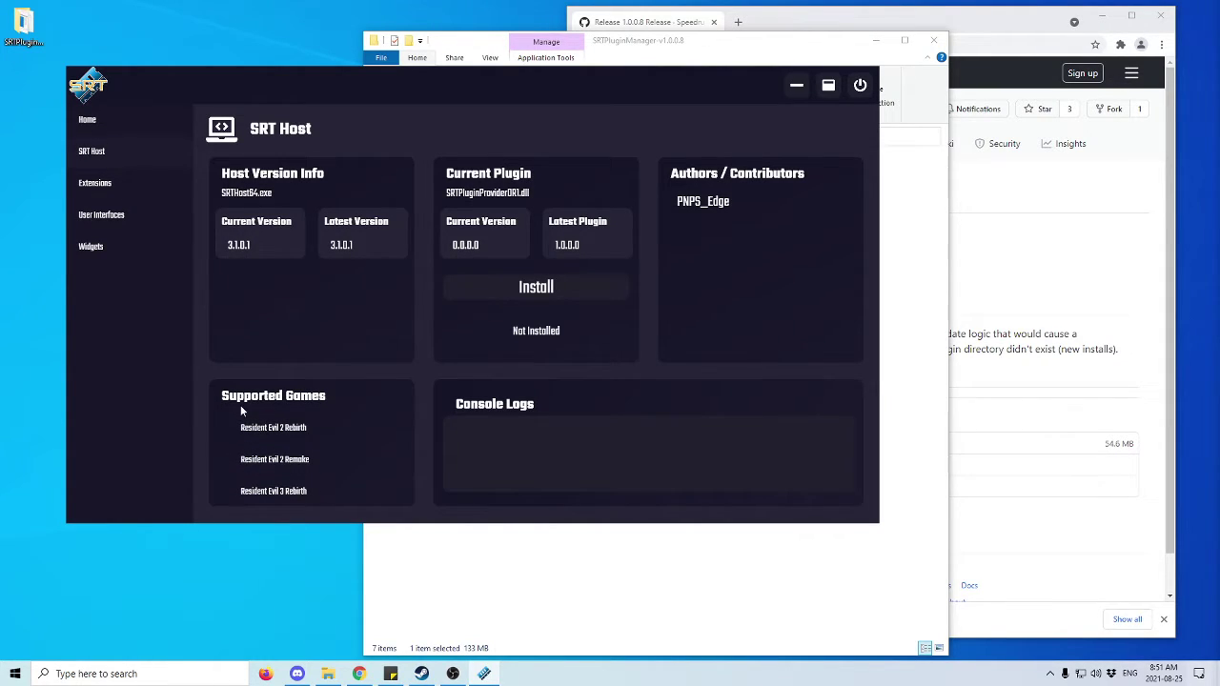
pyautogui.click(291, 461)
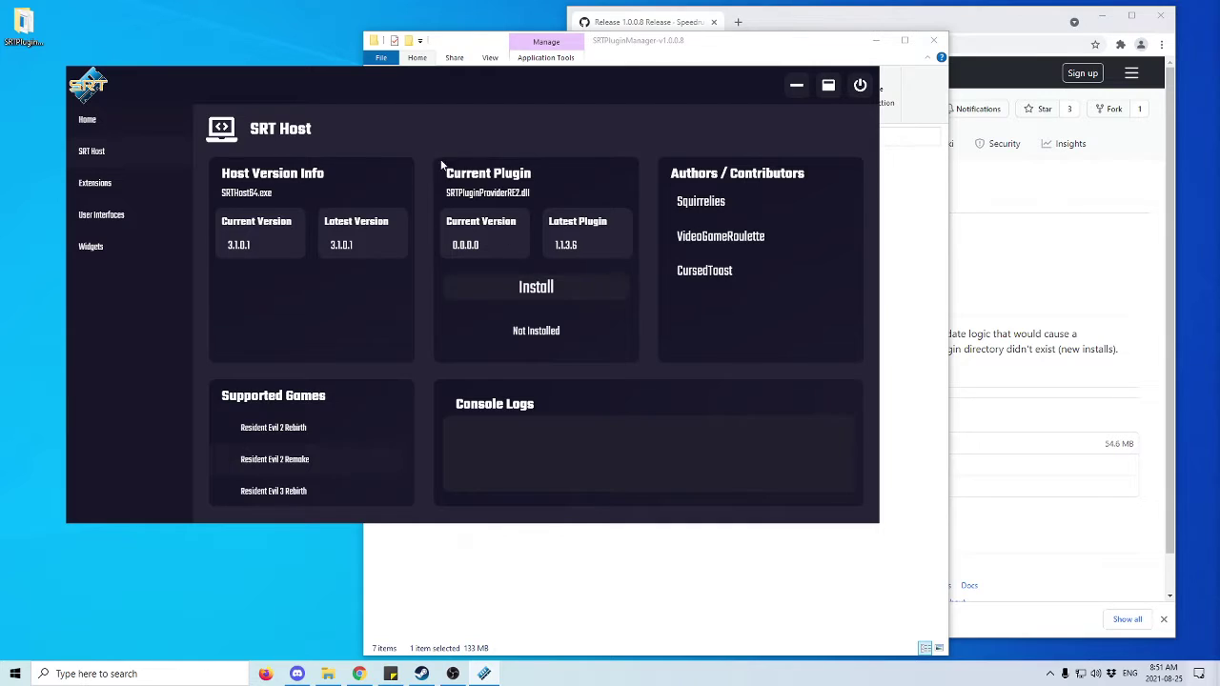
pyautogui.click(540, 293)
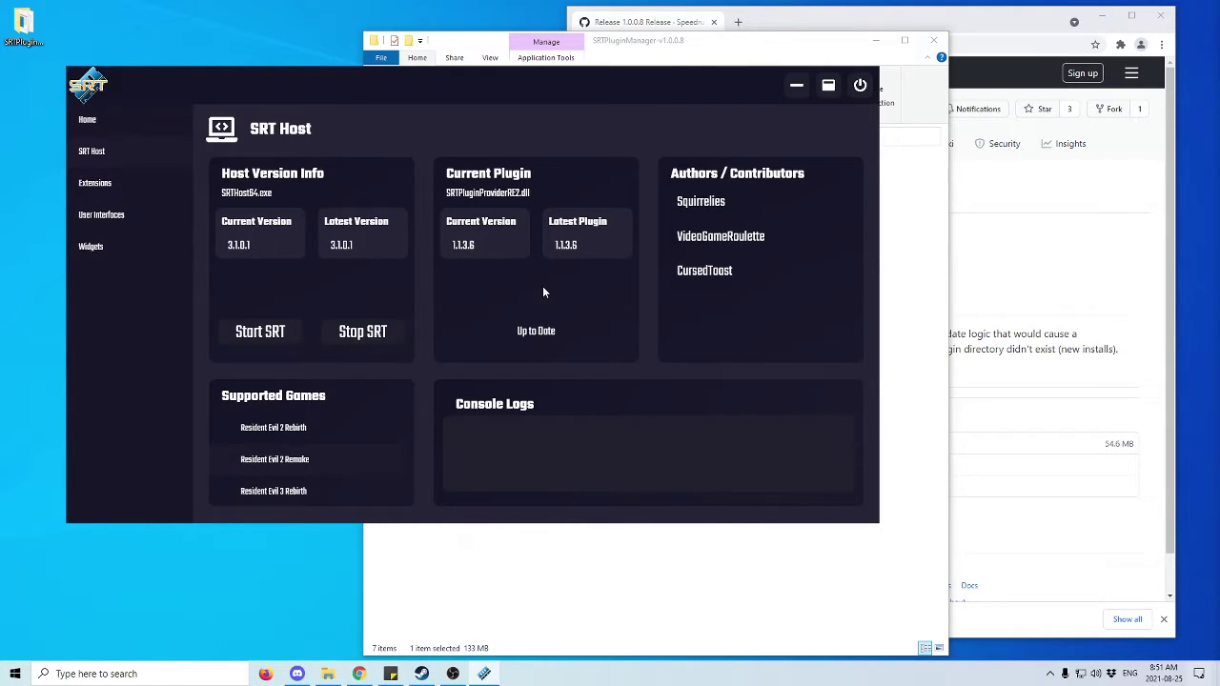
# Step: Install the UI JSON extension and look through the User Interfaces section
pyautogui.click(128, 190)
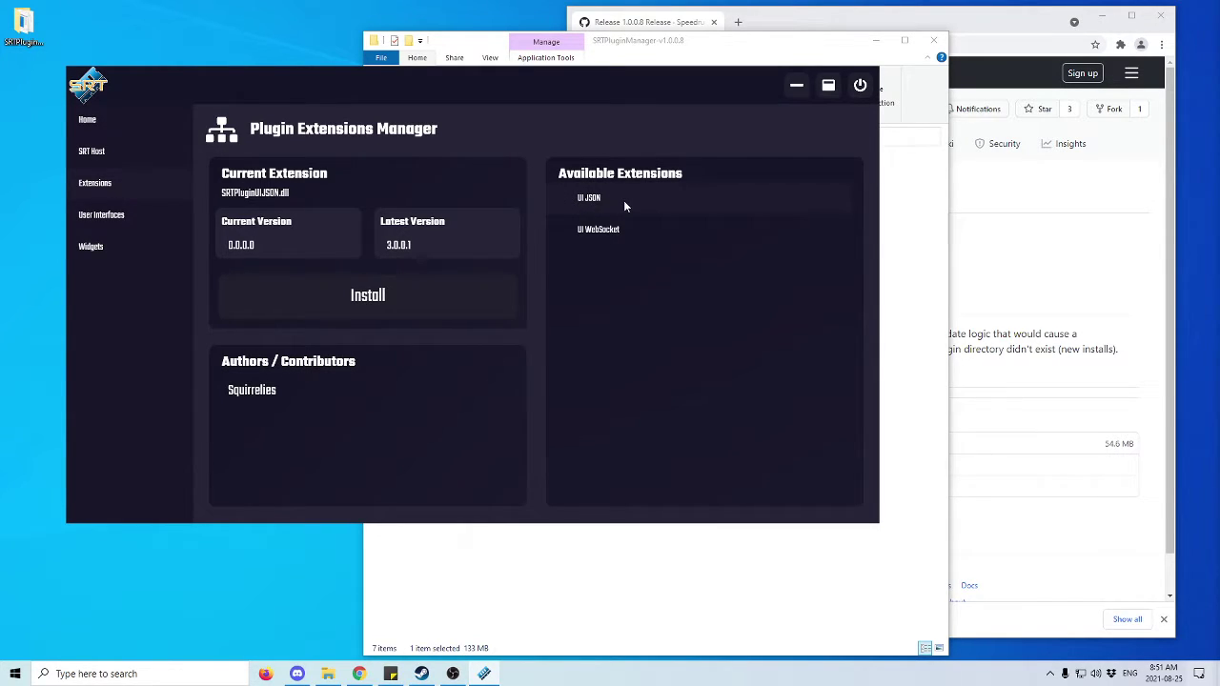
pyautogui.click(314, 311)
pyautogui.click(107, 218)
pyautogui.click(132, 190)
pyautogui.click(96, 154)
pyautogui.click(90, 248)
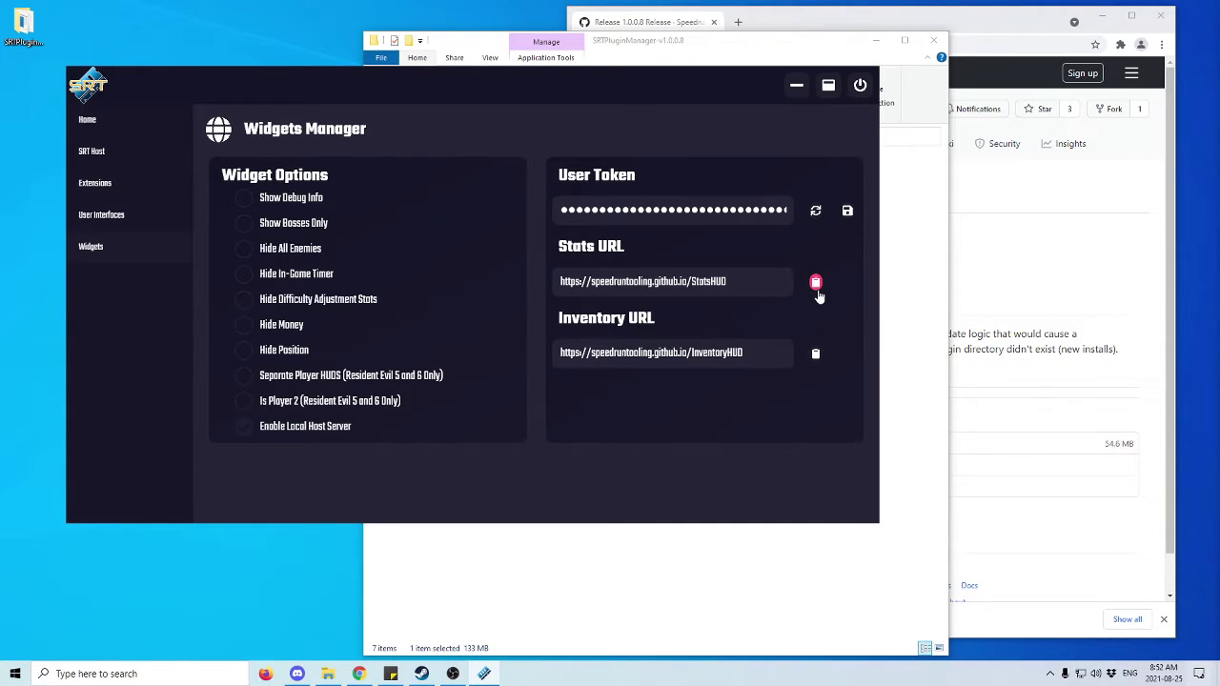
pyautogui.click(737, 21)
pyautogui.write('https://speedruntooling.github.io/StatsHUD')
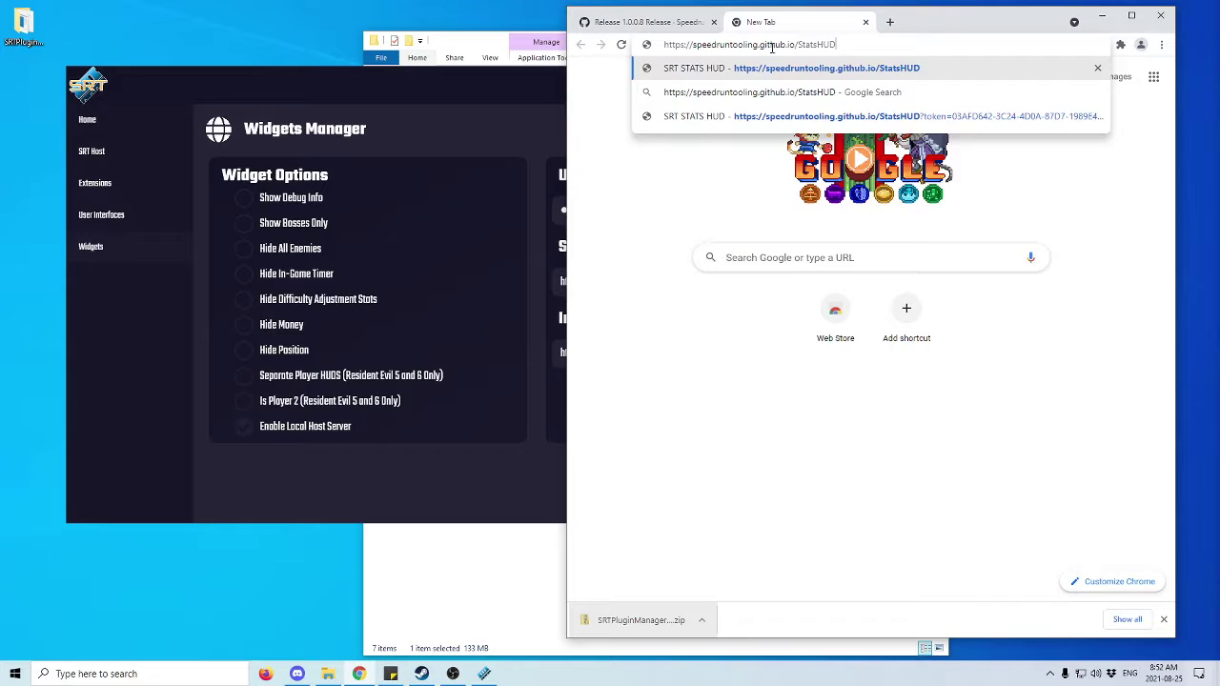
pyautogui.press('Return')
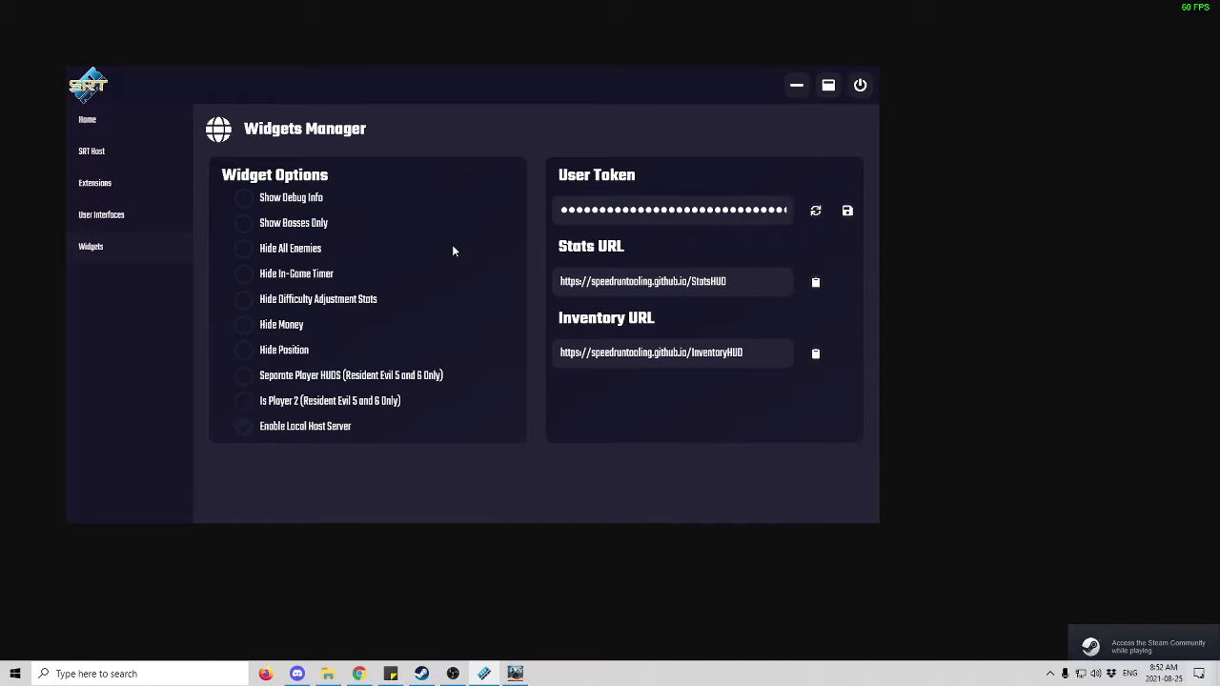
# Step: Select Resident Evil 2 Remake among the host's supported games and start the SRT for it
pyautogui.click(95, 150)
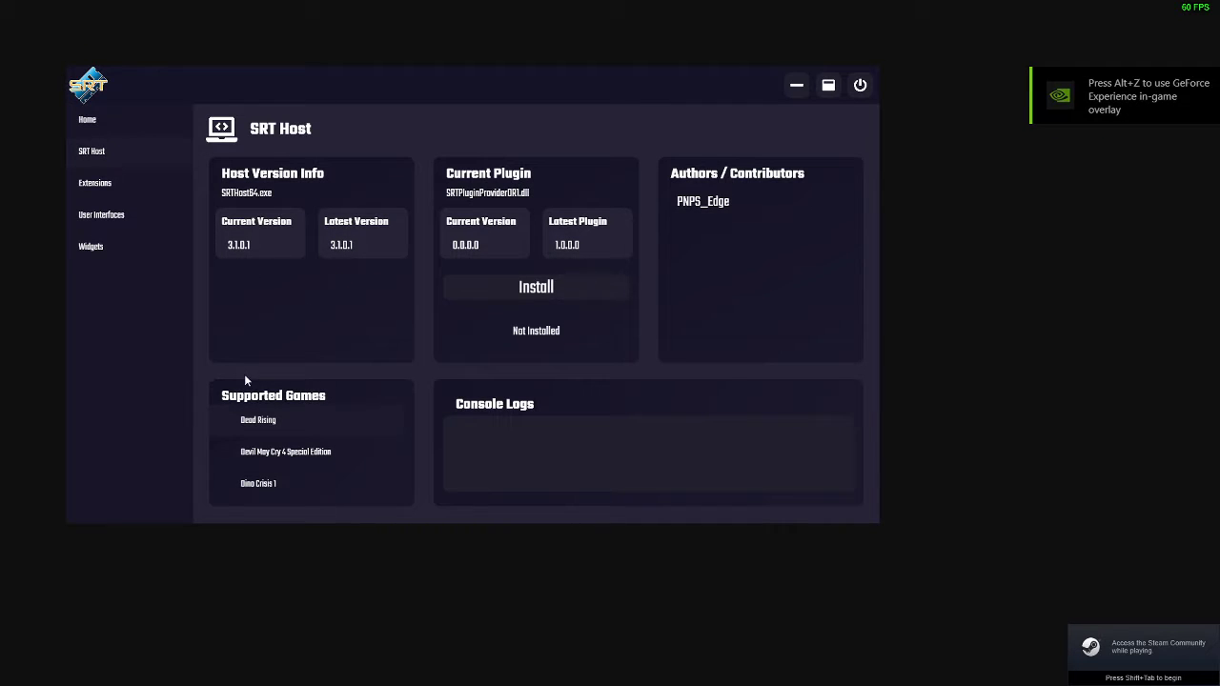
pyautogui.scroll(-5, 286, 456)
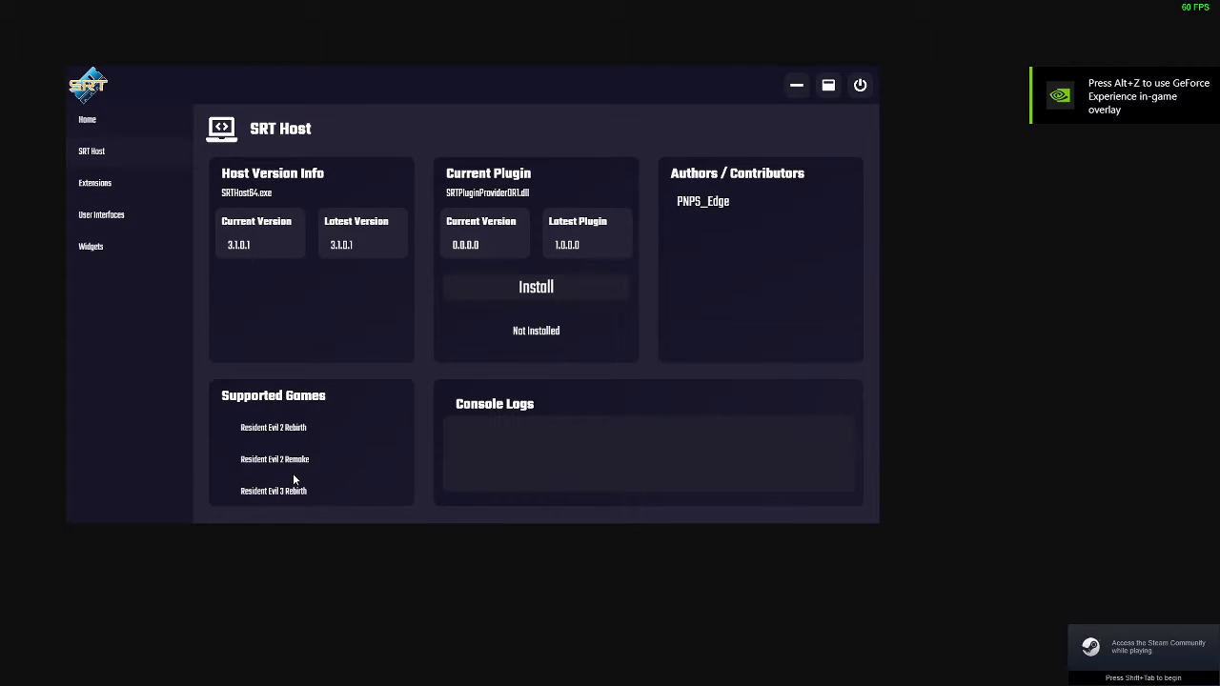
pyautogui.click(292, 470)
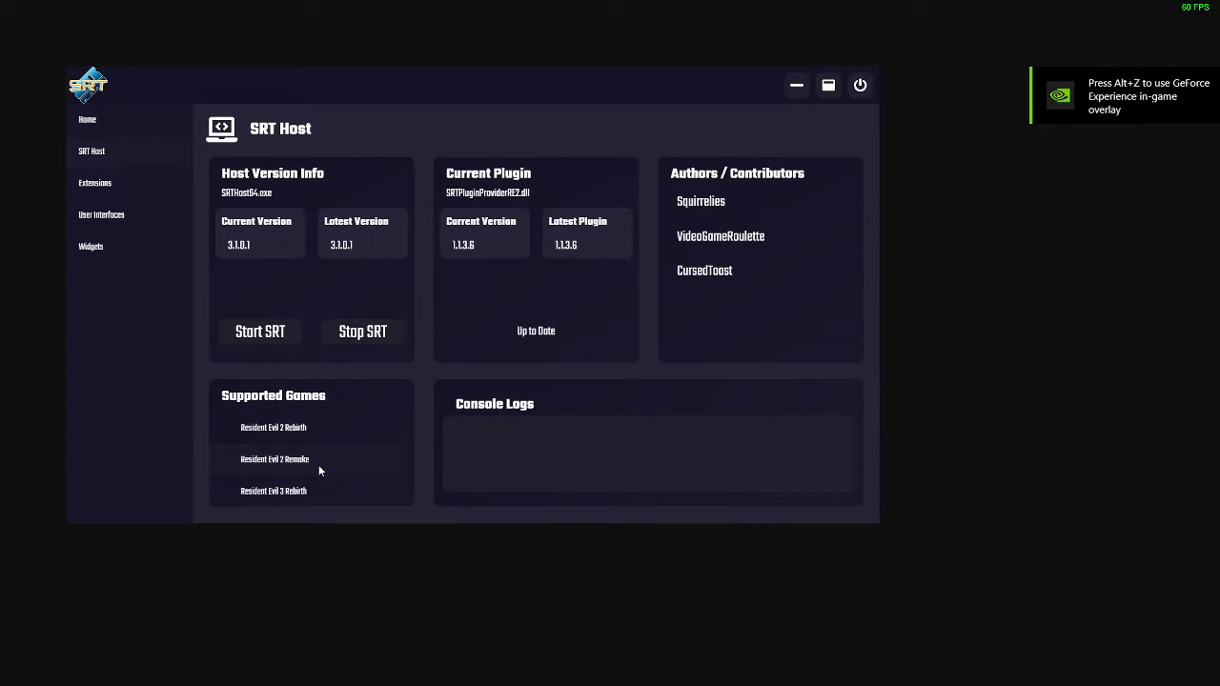
pyautogui.click(260, 332)
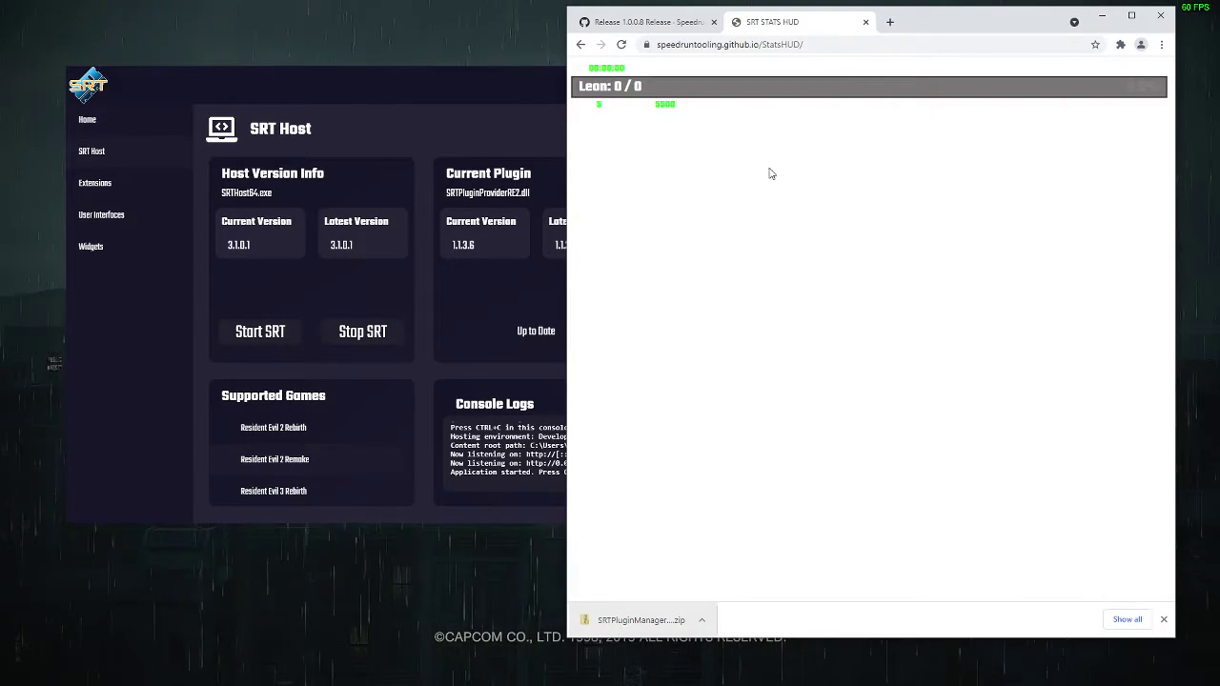
# Step: Switch to Resident Evil 2, enter a game from Story, ready the weapon and pause the game
pyautogui.hotkey('alt', 'Tab')
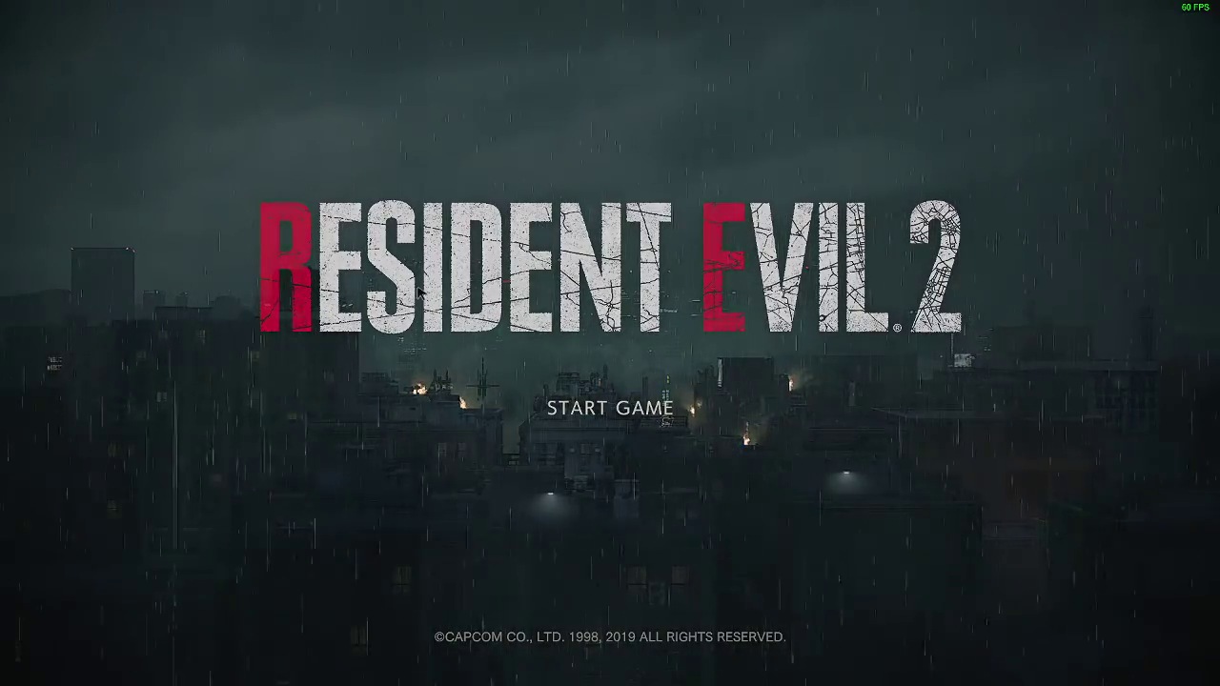
pyautogui.press('space')
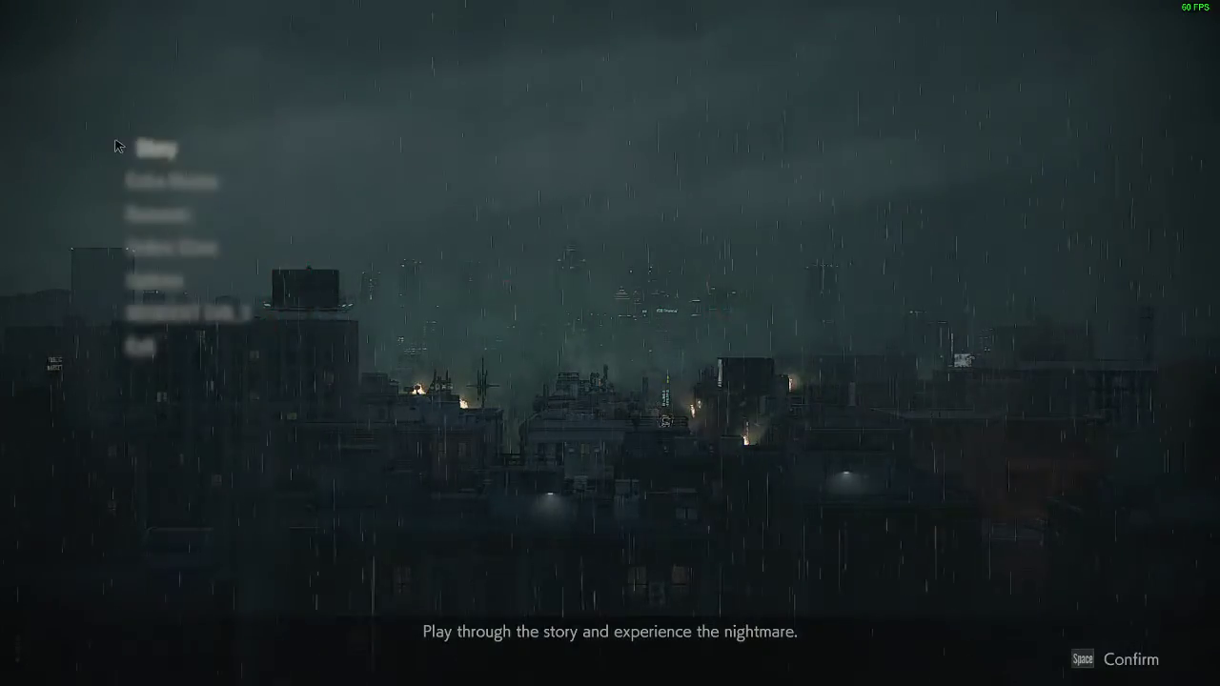
pyautogui.click(143, 148)
pyautogui.click(602, 245)
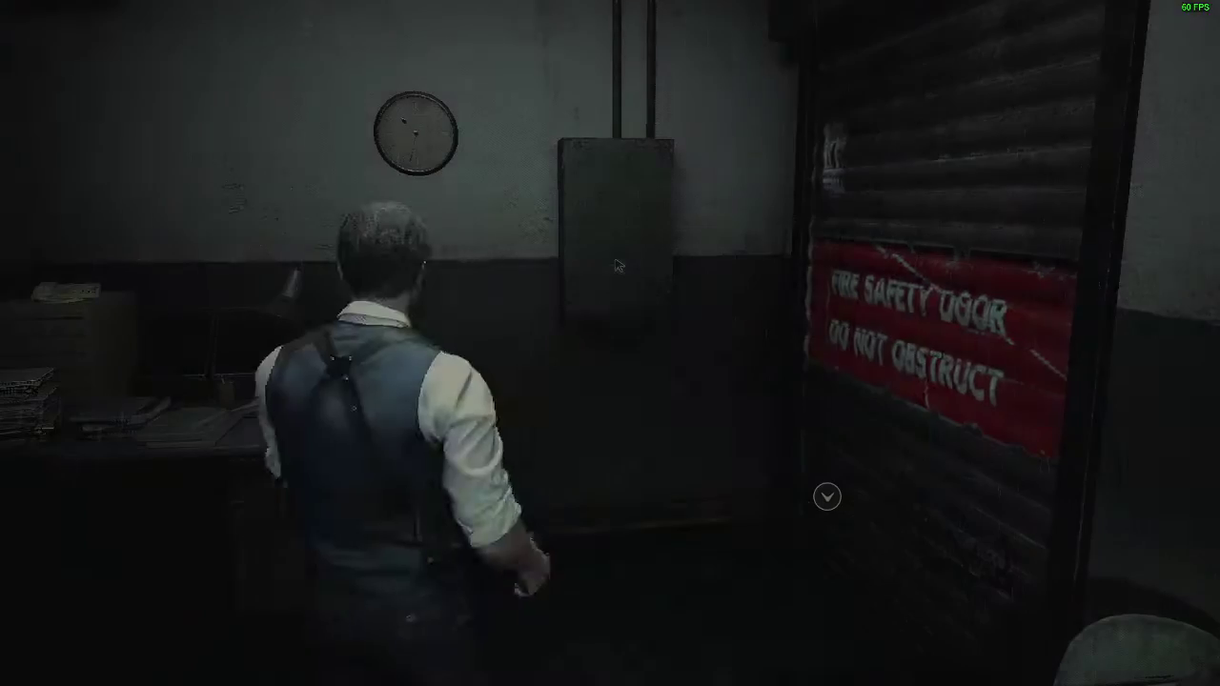
pyautogui.rightClick(610, 343)
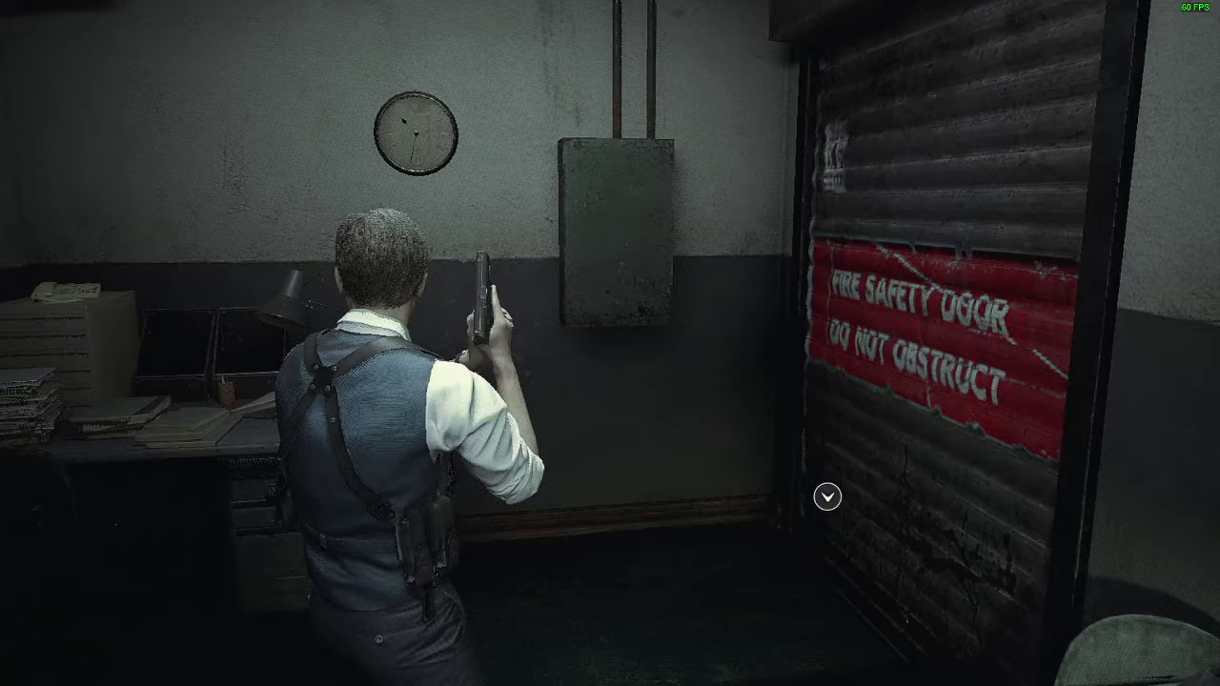
pyautogui.press('Escape')
# Step: Return to the browser and examine the timer, health bar and difficulty figures on the Stats HUD
pyautogui.hotkey('alt', 'Tab')
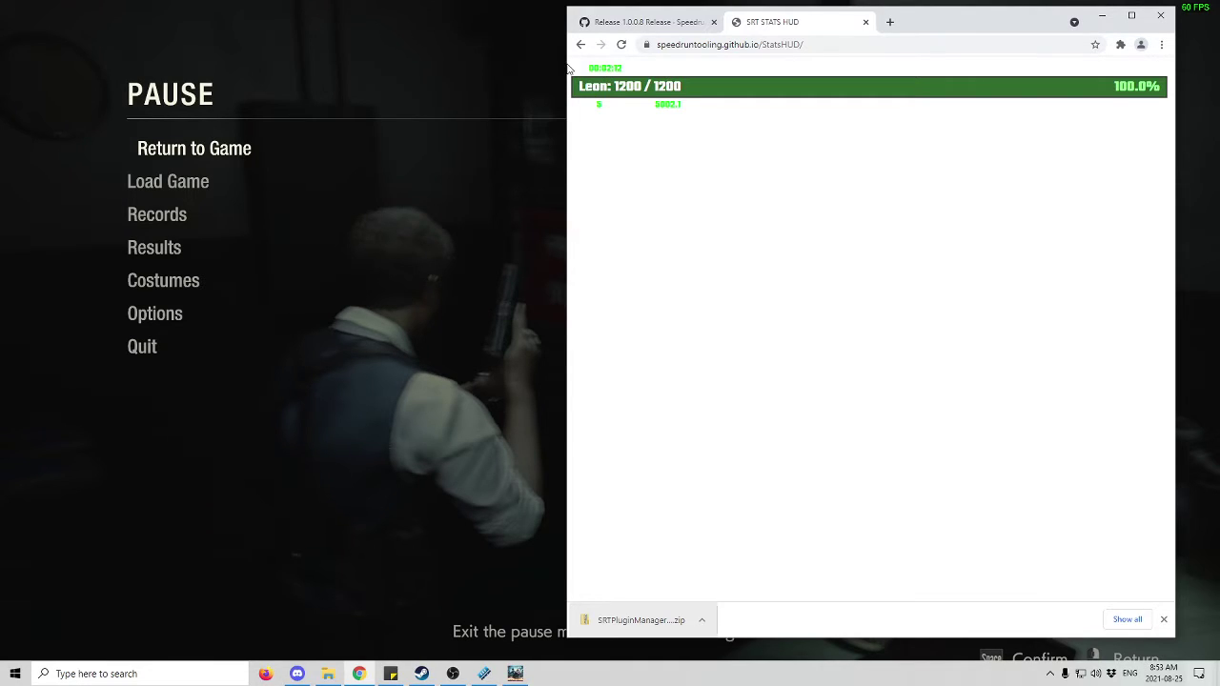
pyautogui.moveTo(571, 67)
pyautogui.mouseDown()
pyautogui.moveTo(722, 105)
pyautogui.moveTo(588, 105)
pyautogui.moveTo(677, 111)
pyautogui.mouseUp()
pyautogui.click(606, 111)
pyautogui.click(454, 673)
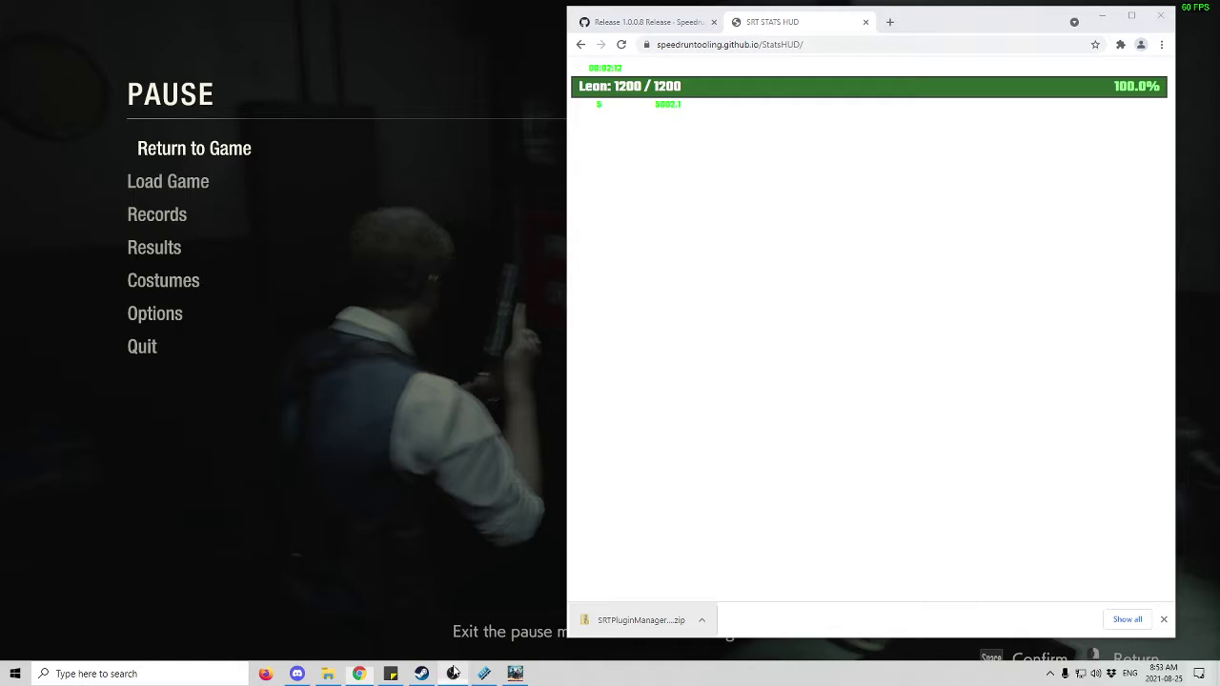
# Step: Take the Inventory URL from the plugin manager's widget settings and open speedruntooling.github.io/InventoryHUD/ in a new browser tab
pyautogui.click(484, 673)
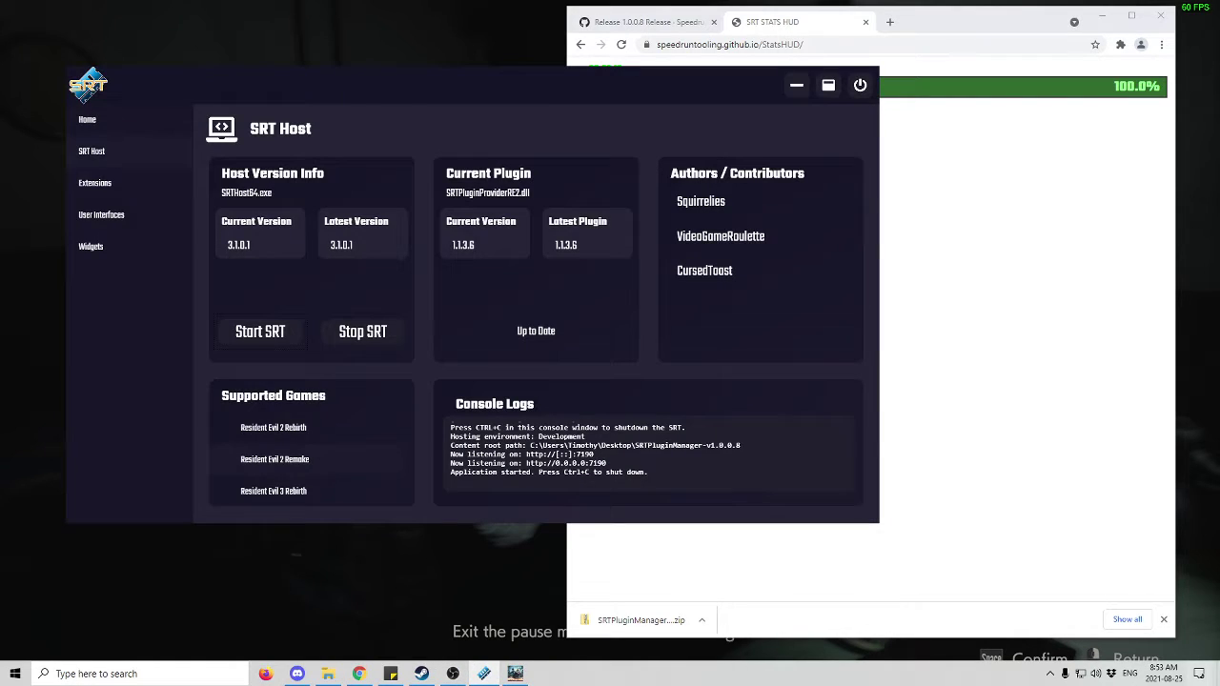
pyautogui.click(91, 245)
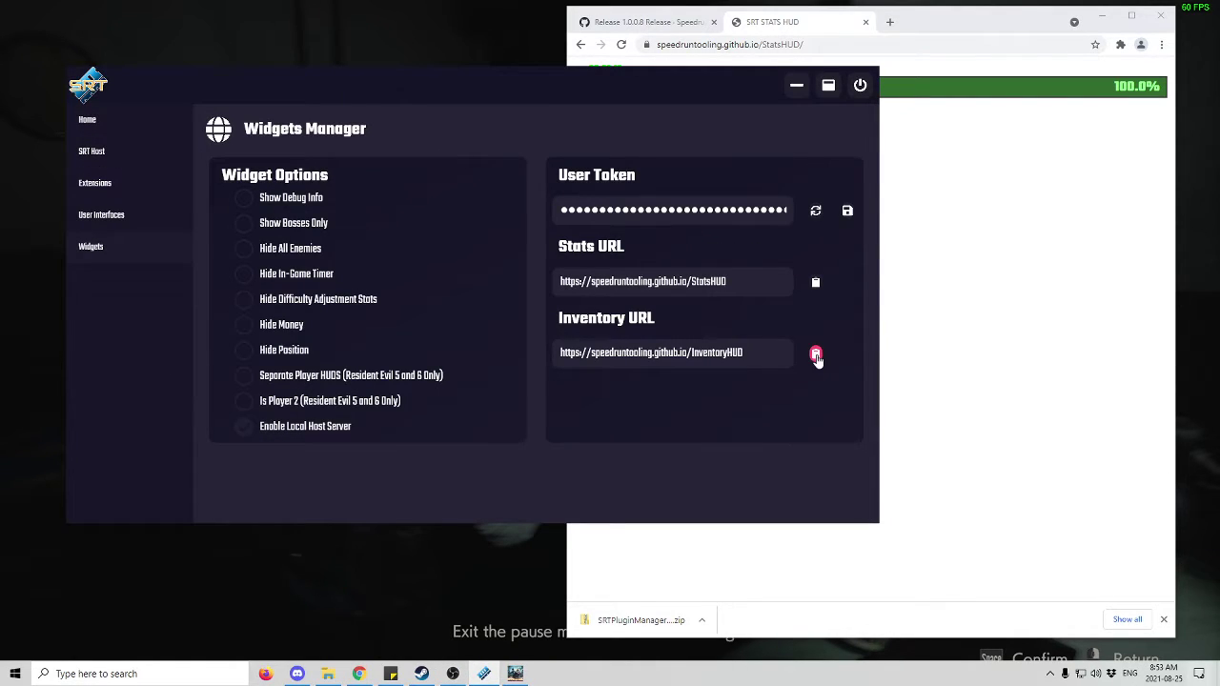
pyautogui.click(874, 28)
pyautogui.click(888, 24)
pyautogui.write('speedruntooling.github.io/InventoryHUD/')
pyautogui.press('Return')
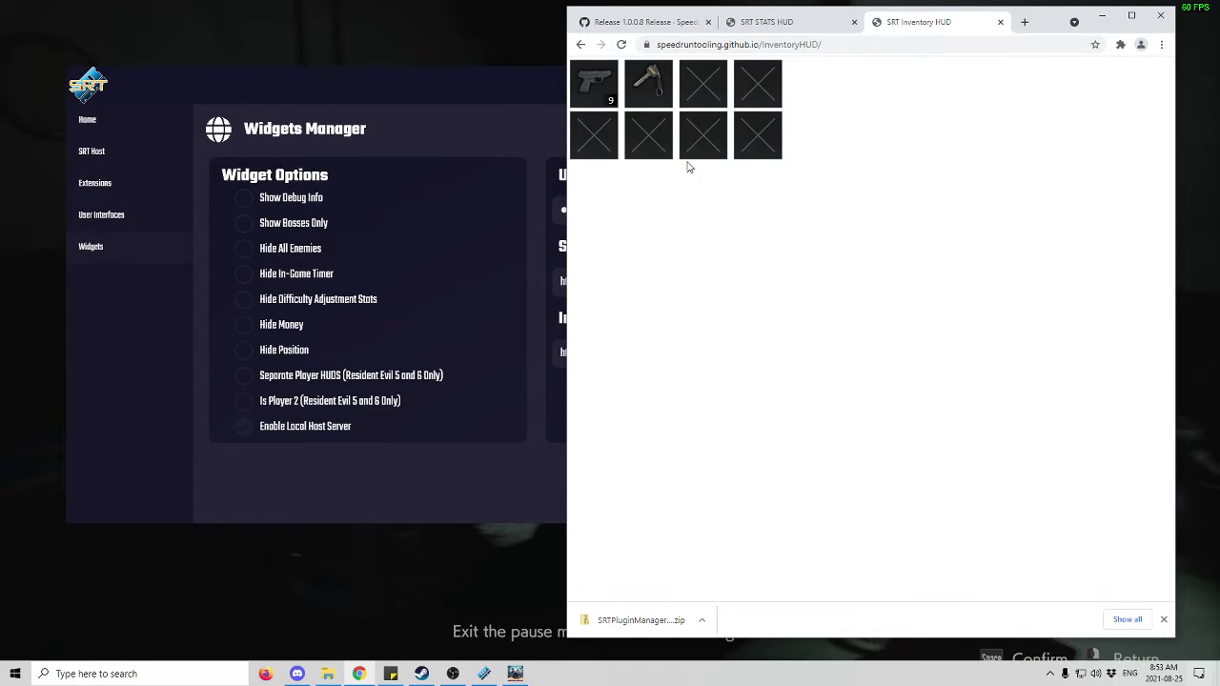
# Step: Close the Inventory HUD tab and quit the paused Resident Evil 2 game
pyautogui.click(1000, 22)
pyautogui.click(403, 47)
pyautogui.click(200, 344)
pyautogui.click(547, 379)
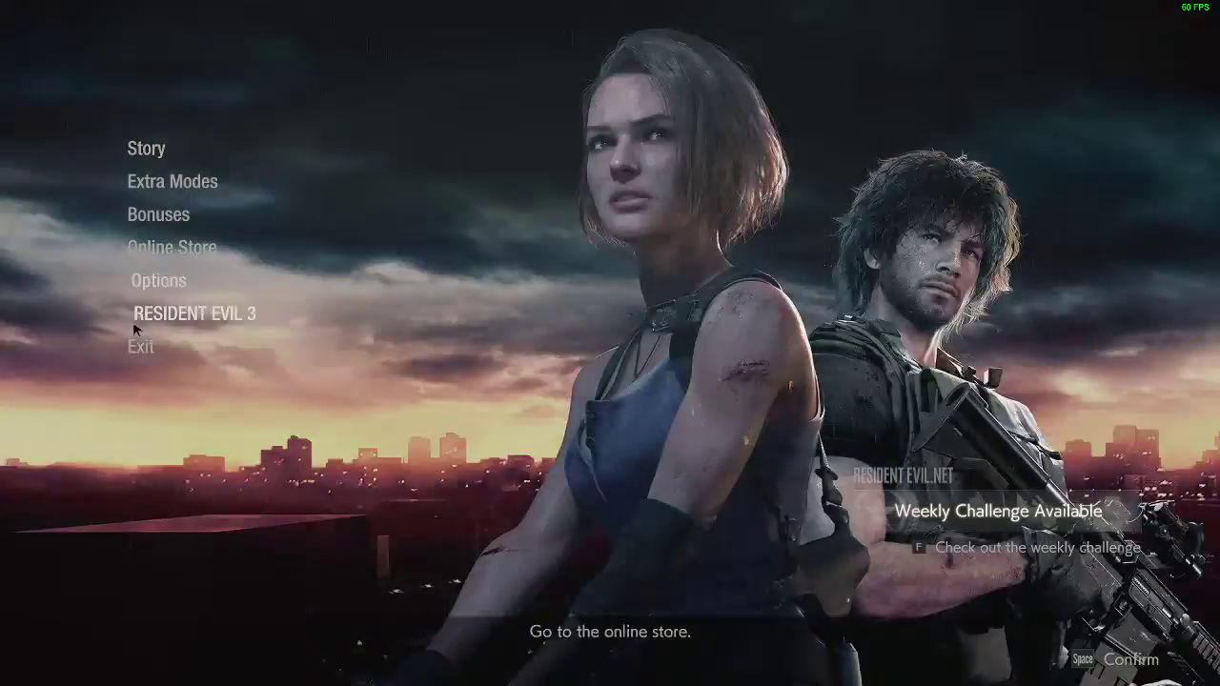
# Step: Exit Resident Evil 2 to the desktop, close the Stats HUD tab and minimize the browser
pyautogui.click(169, 348)
pyautogui.click(562, 356)
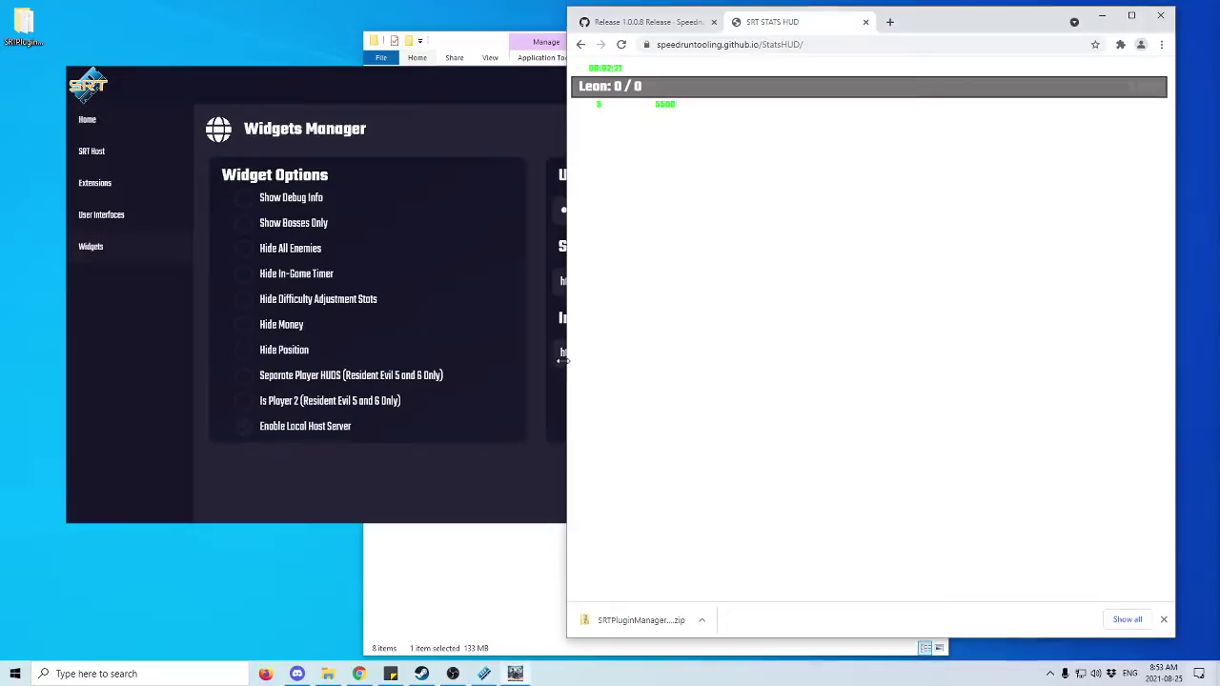
pyautogui.click(866, 21)
pyautogui.click(1106, 15)
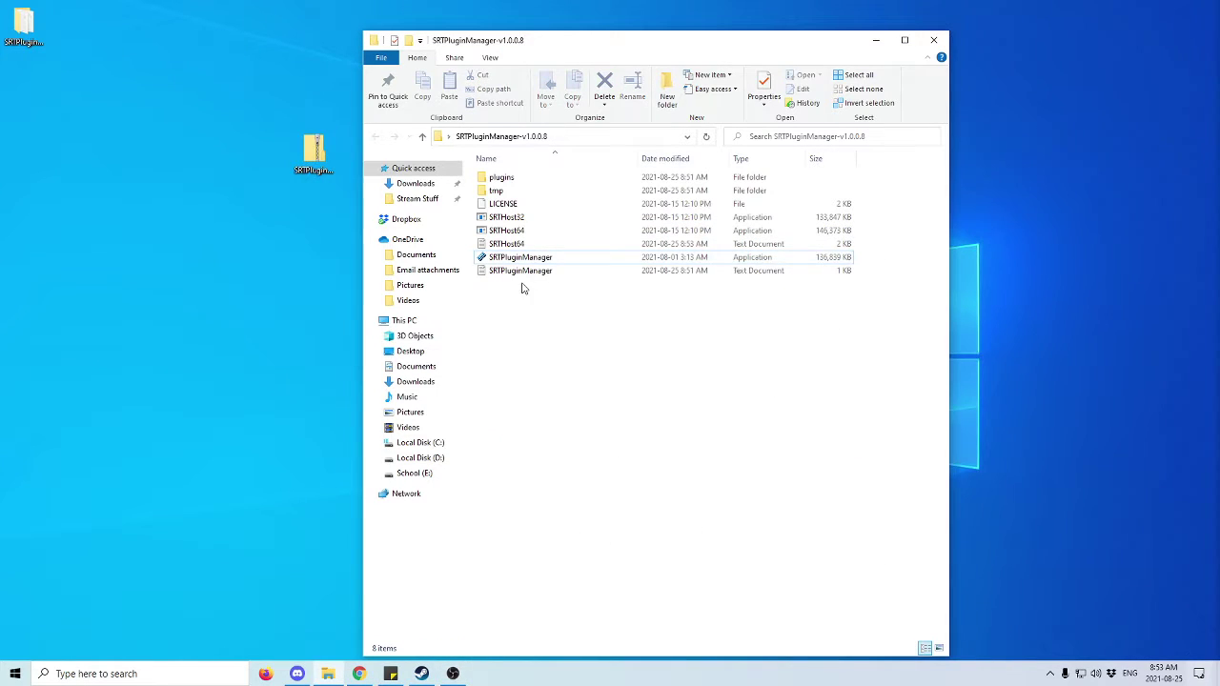
# Step: Relaunch SRTPluginManager and install the Resident Evil 2 Remake (DirectX) user interface
pyautogui.press('Return')
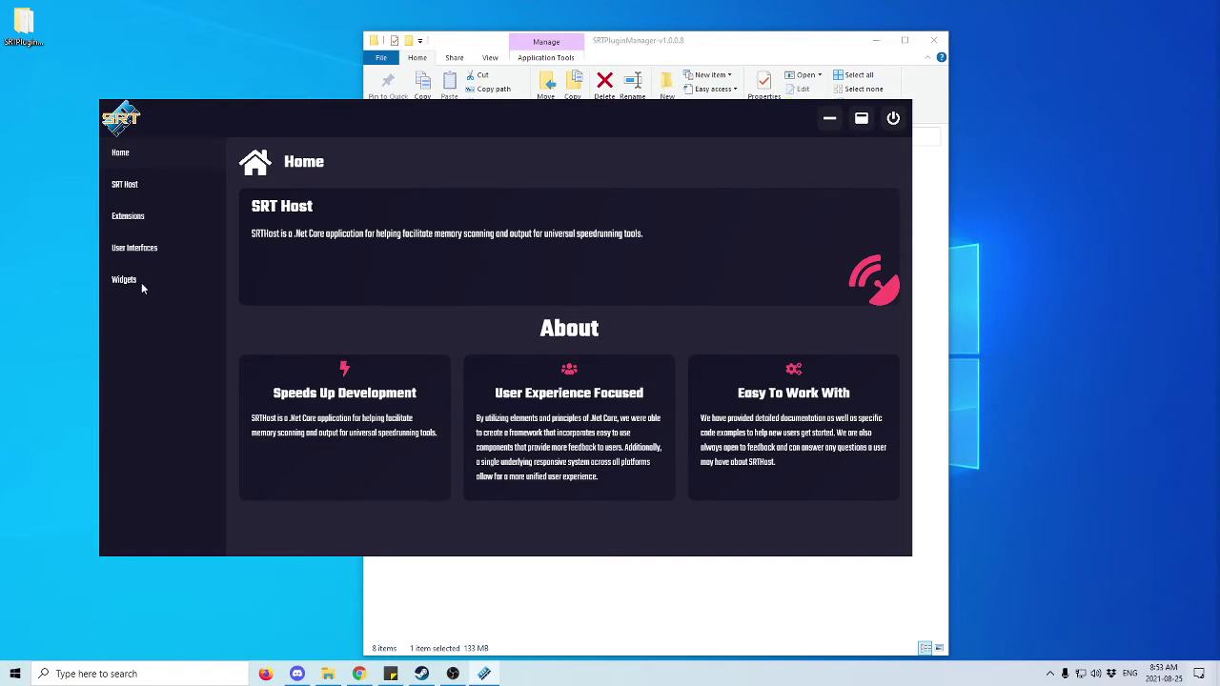
pyautogui.click(135, 248)
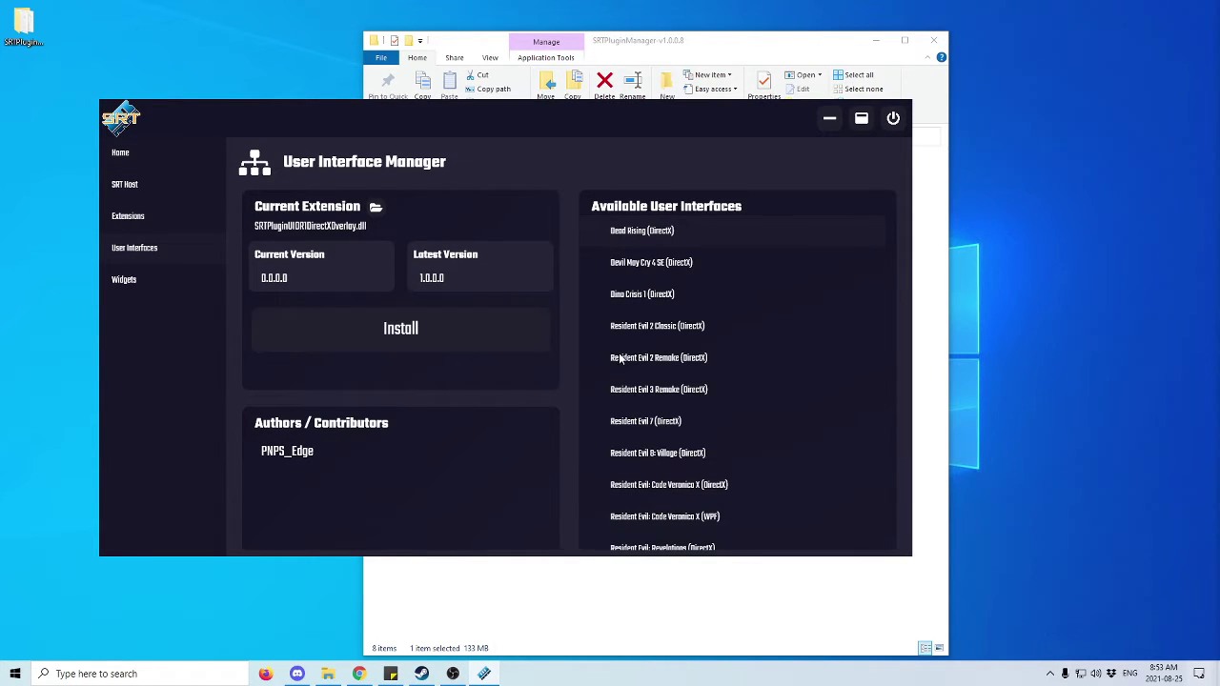
pyautogui.click(703, 367)
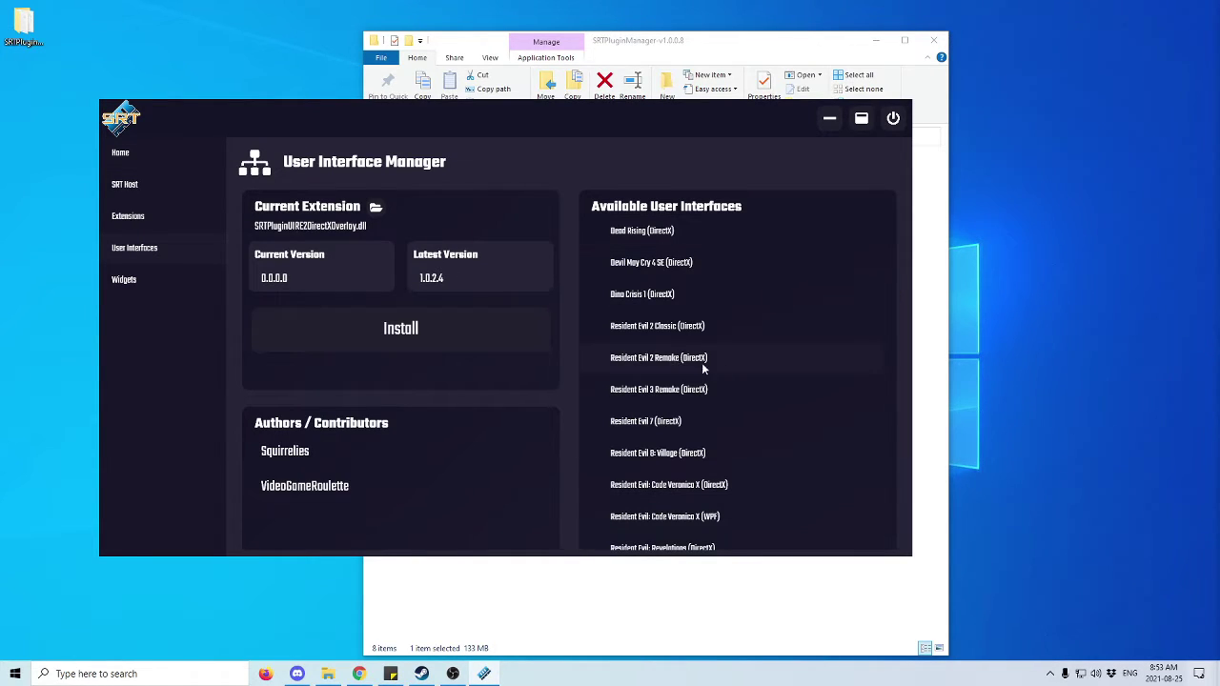
pyautogui.click(483, 333)
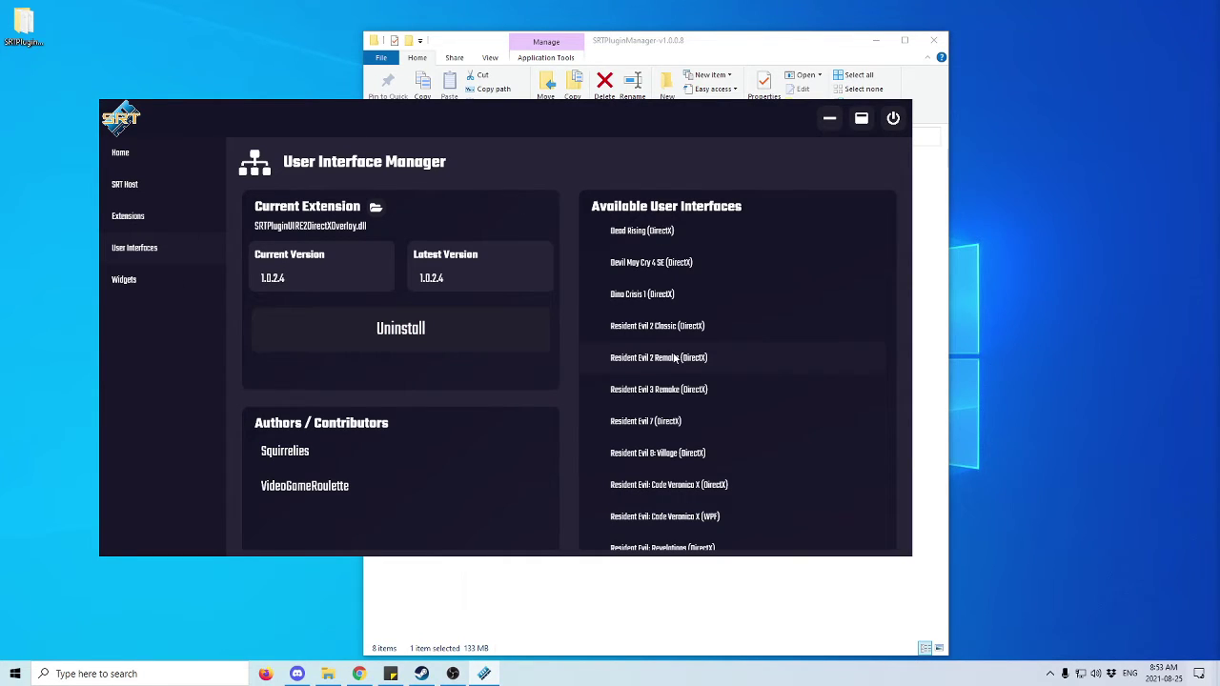
# Step: Choose Resident Evil 2 Remake among the SRT Host's supported games and start SRT while the game is running
pyautogui.click(174, 184)
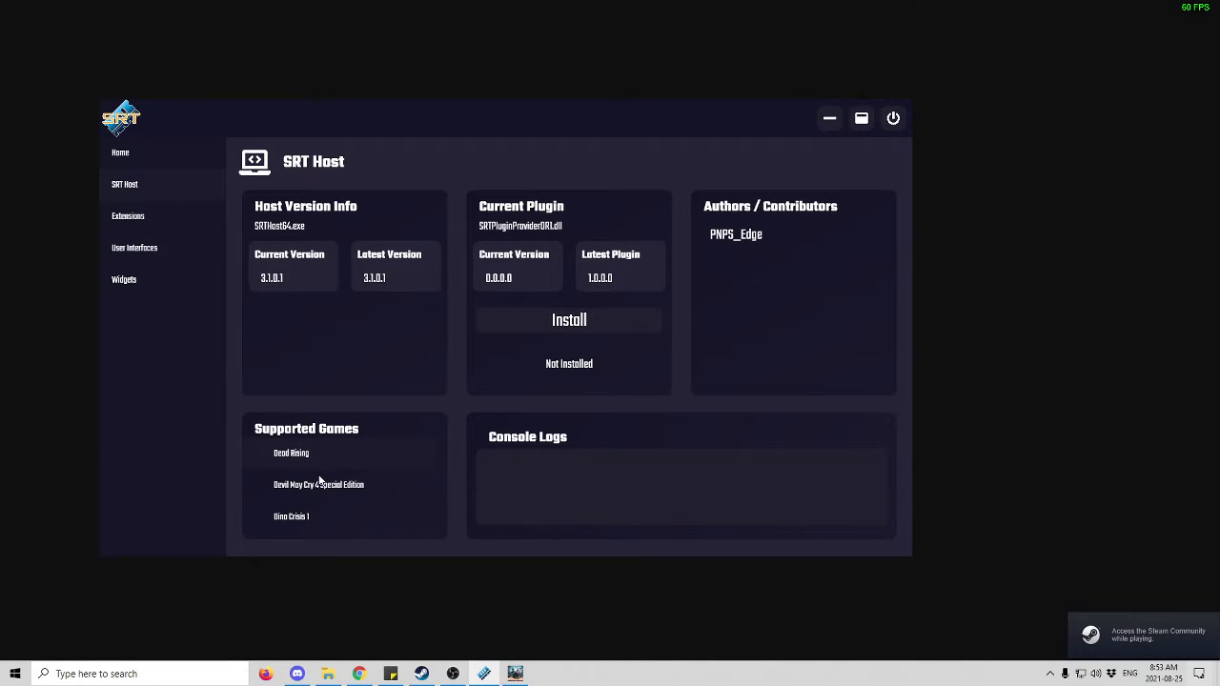
pyautogui.scroll(-5, 311, 498)
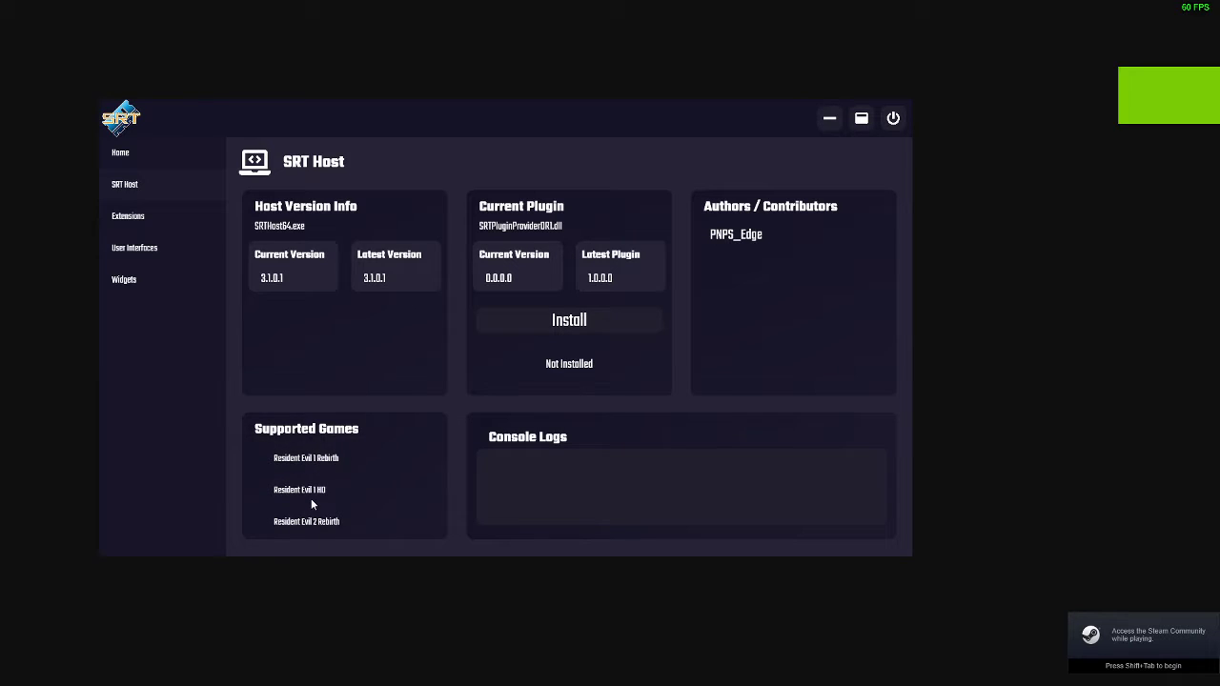
pyautogui.click(315, 494)
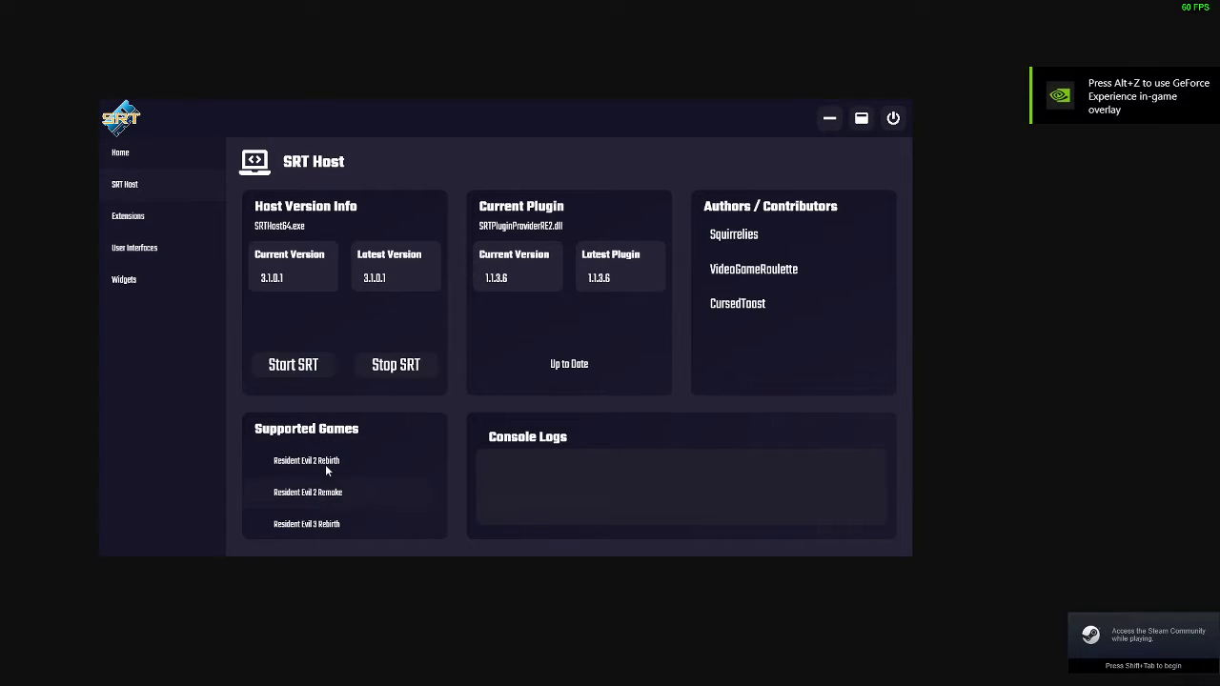
pyautogui.click(290, 369)
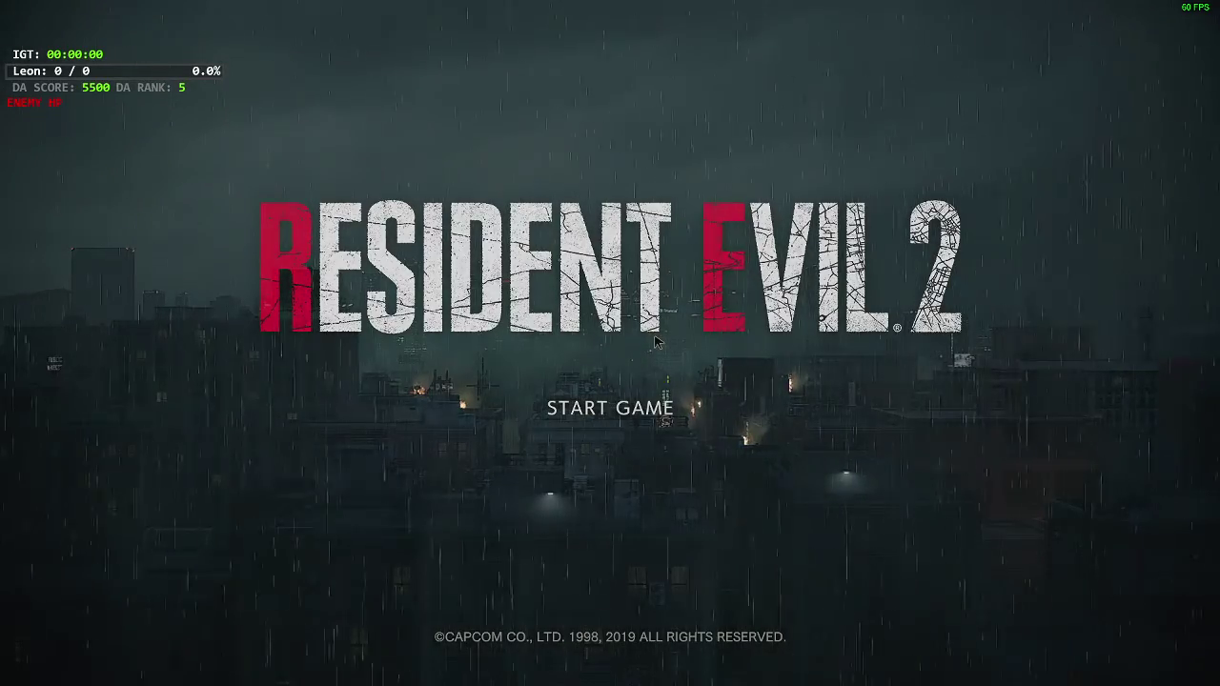
# Step: Load Leon's Police Station / West Storage Room save from Story and move forward to view the DirectX overlay
pyautogui.press('Return')
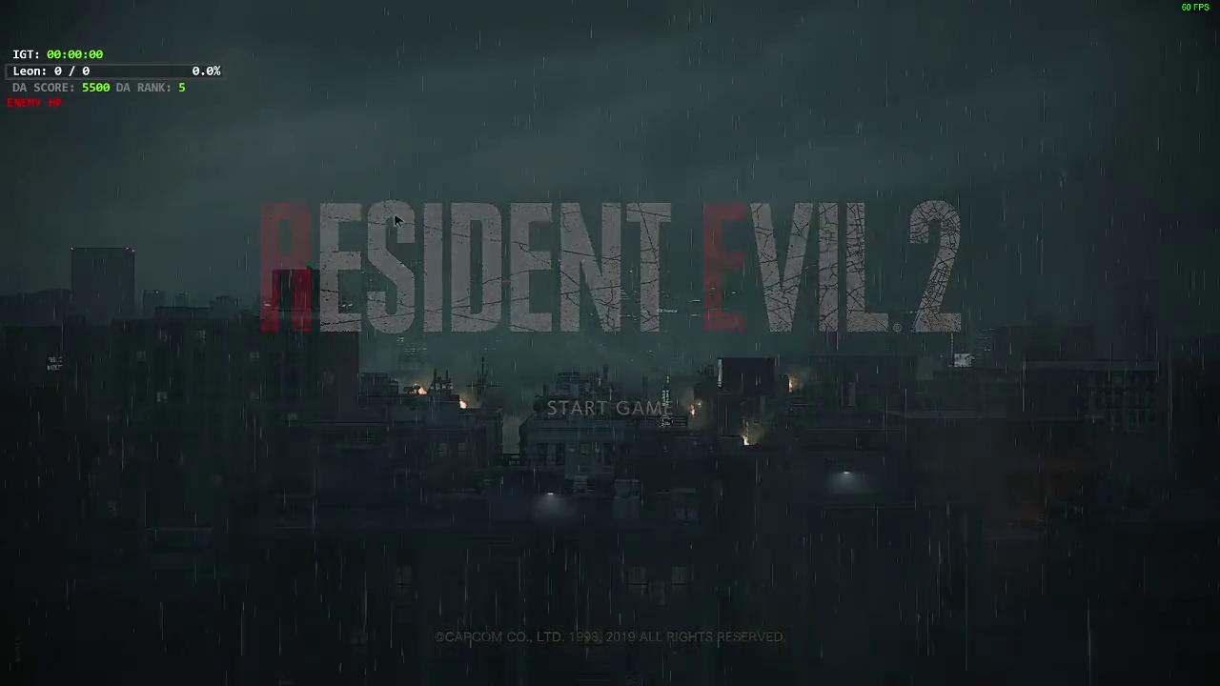
pyautogui.click(171, 153)
pyautogui.click(177, 177)
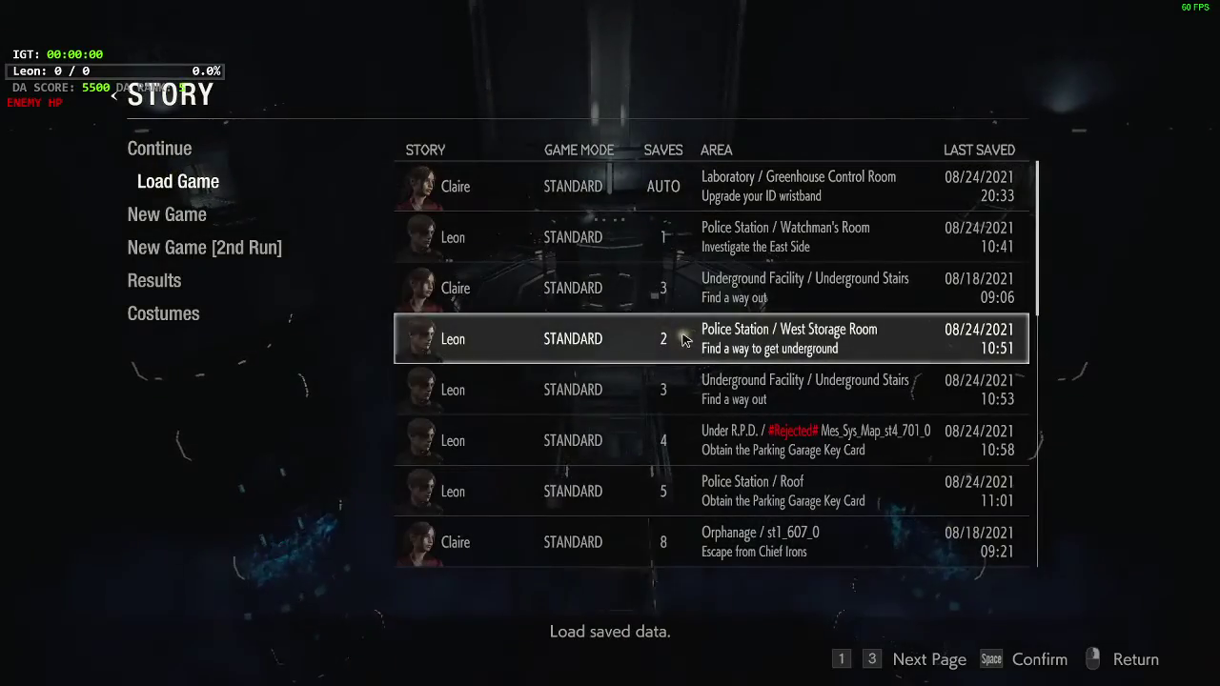
pyautogui.click(682, 340)
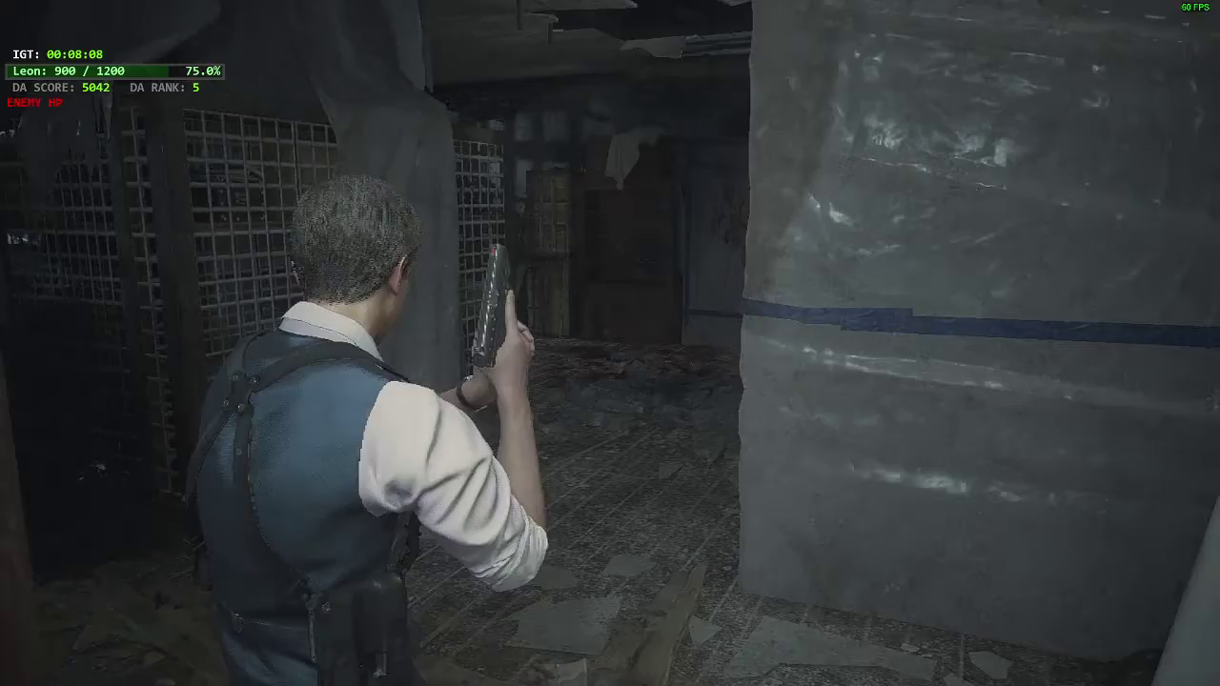
pyautogui.press('w')
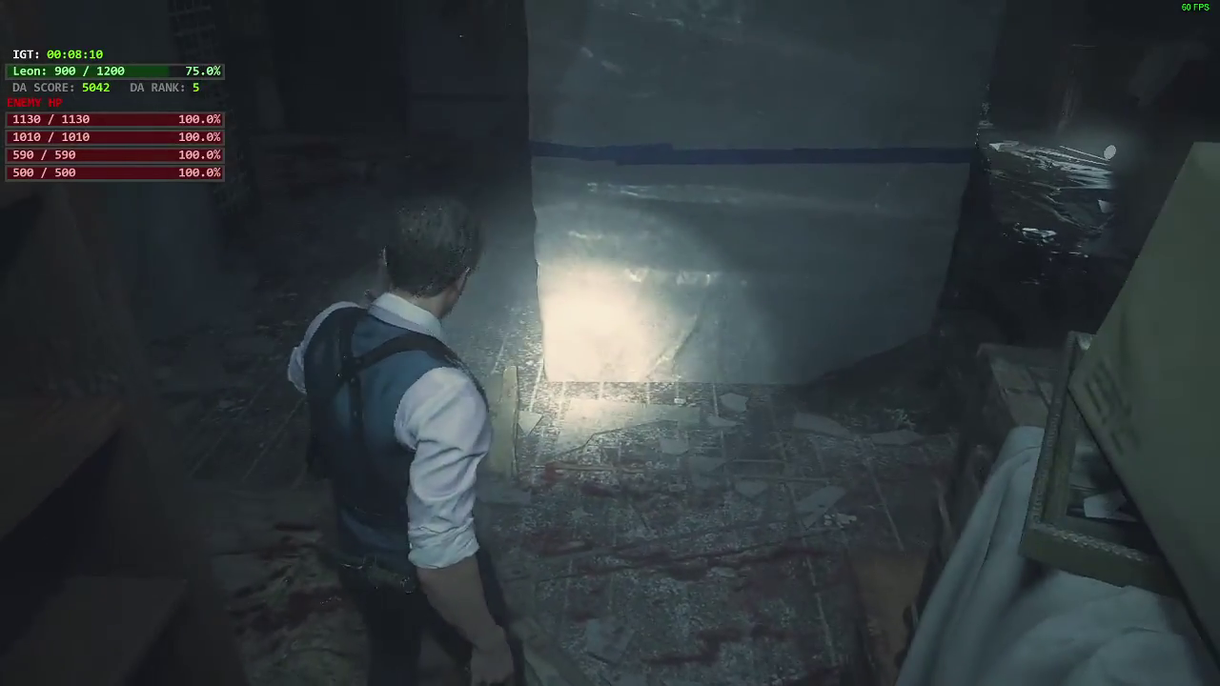
# Step: Pause Leon's game, quit it and return to the desktop
pyautogui.press('Escape')
pyautogui.click(195, 346)
pyautogui.click(637, 376)
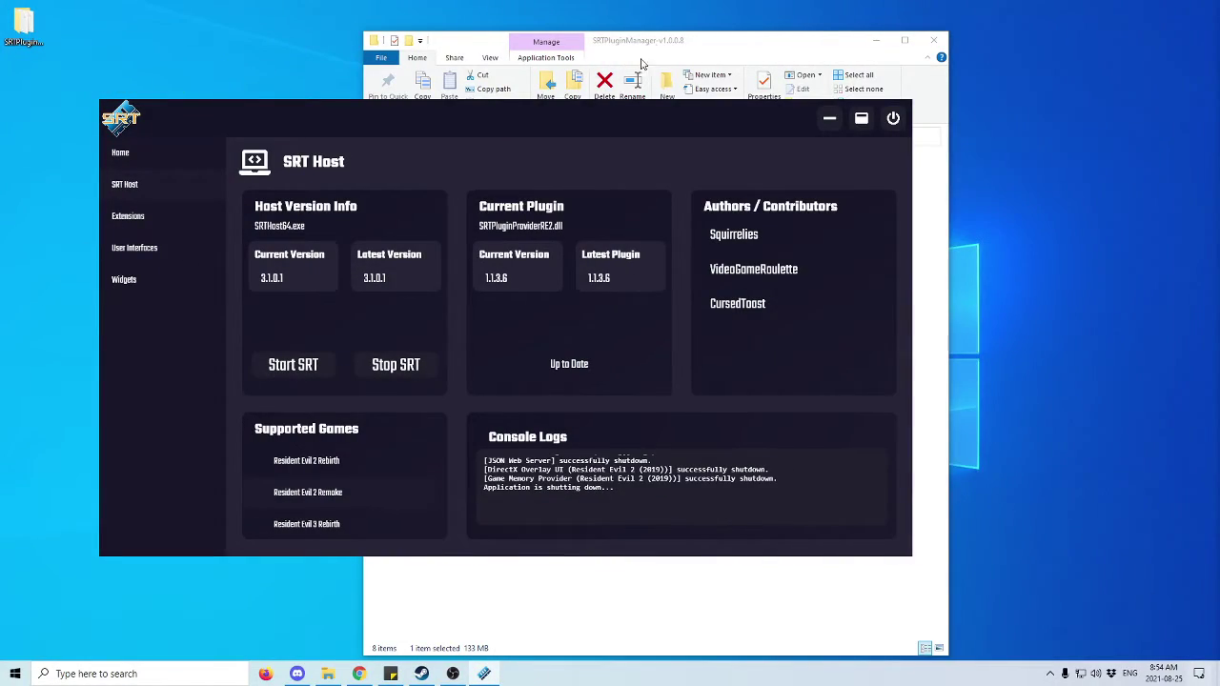
# Step: Open the SRTPluginUIRE2DirectXOverlay CFG file from its folder inside the plugin manager's plugins folder
pyautogui.click(672, 45)
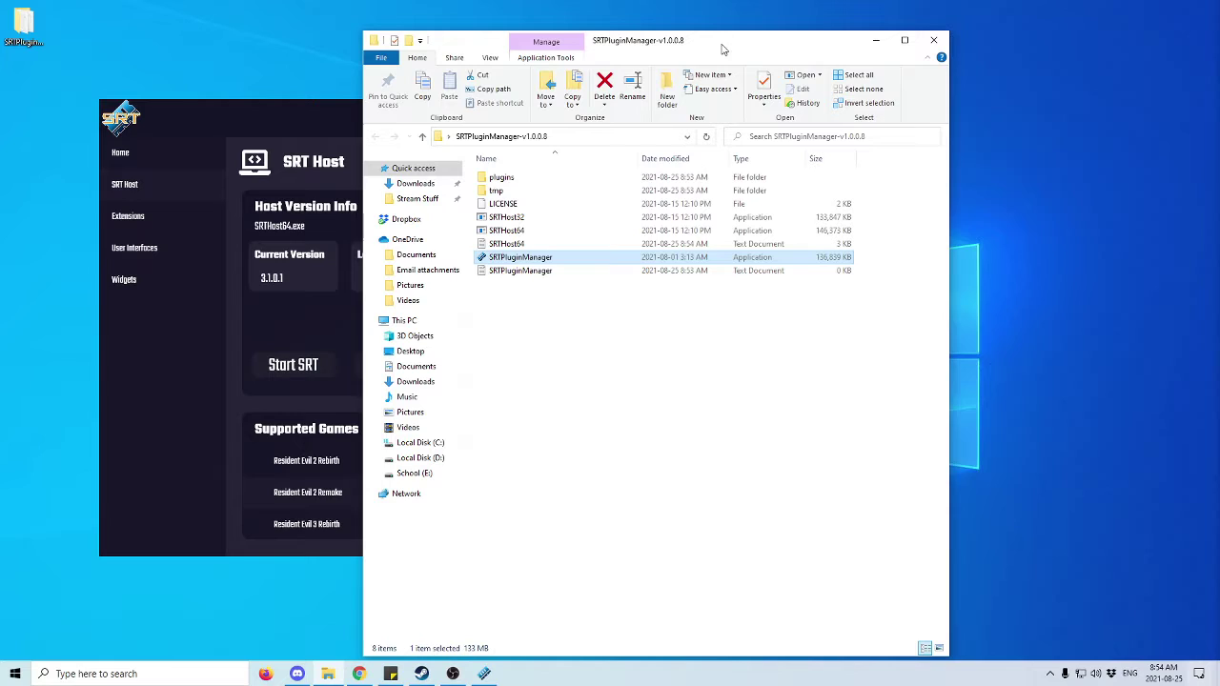
pyautogui.doubleClick(531, 180)
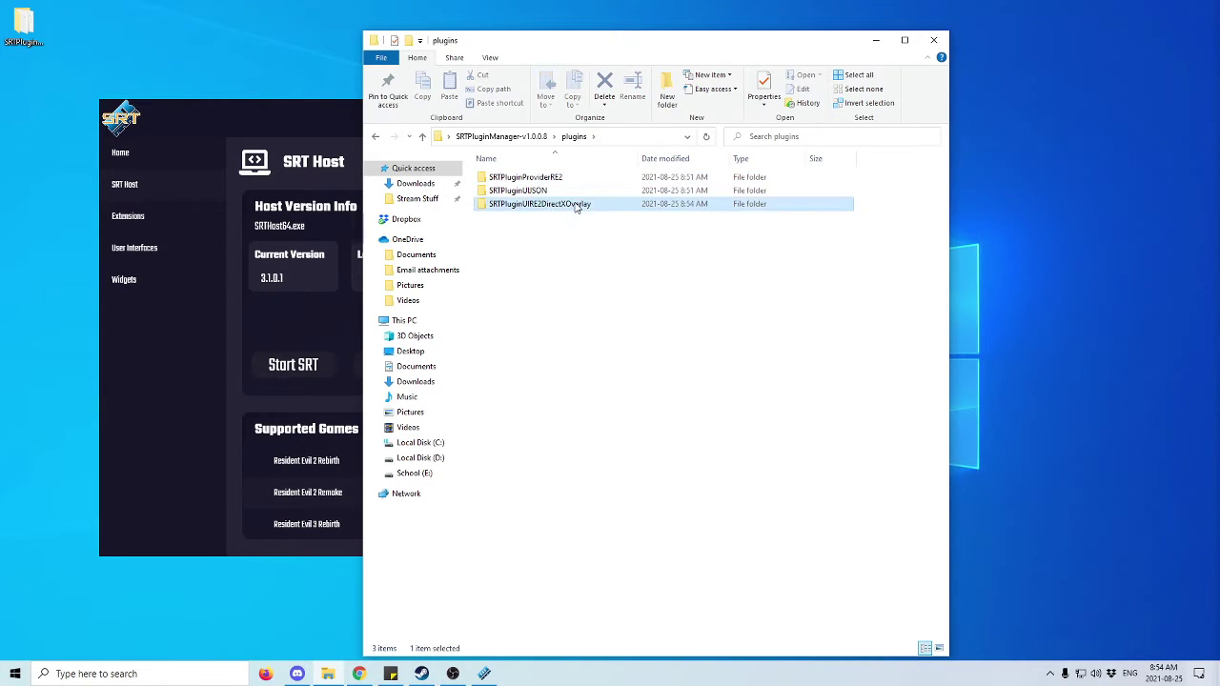
pyautogui.doubleClick(569, 205)
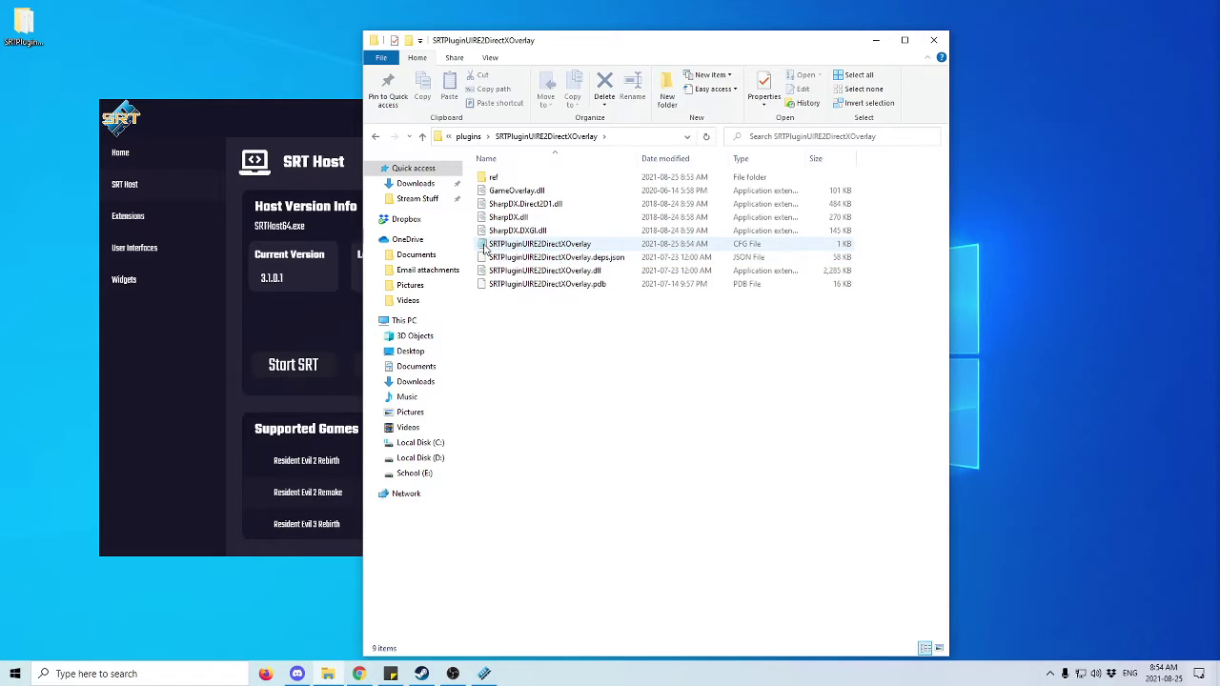
pyautogui.doubleClick(567, 246)
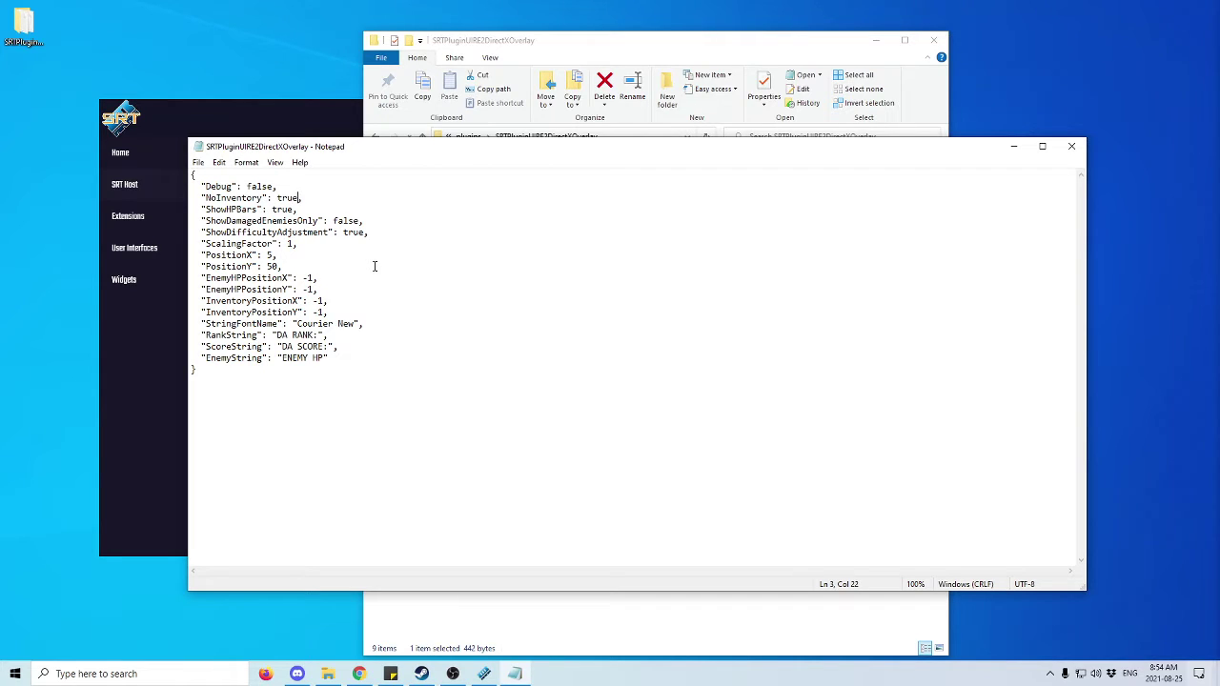
# Step: Set NoInventory to false in the overlay config, save and close the file, and put the folder window away
pyautogui.press('BackSpace')
pyautogui.press('BackSpace')
pyautogui.press('BackSpace')
pyautogui.write('false')
pyautogui.hotkey('ctrl', 's')
pyautogui.click(1071, 147)
pyautogui.click(869, 42)
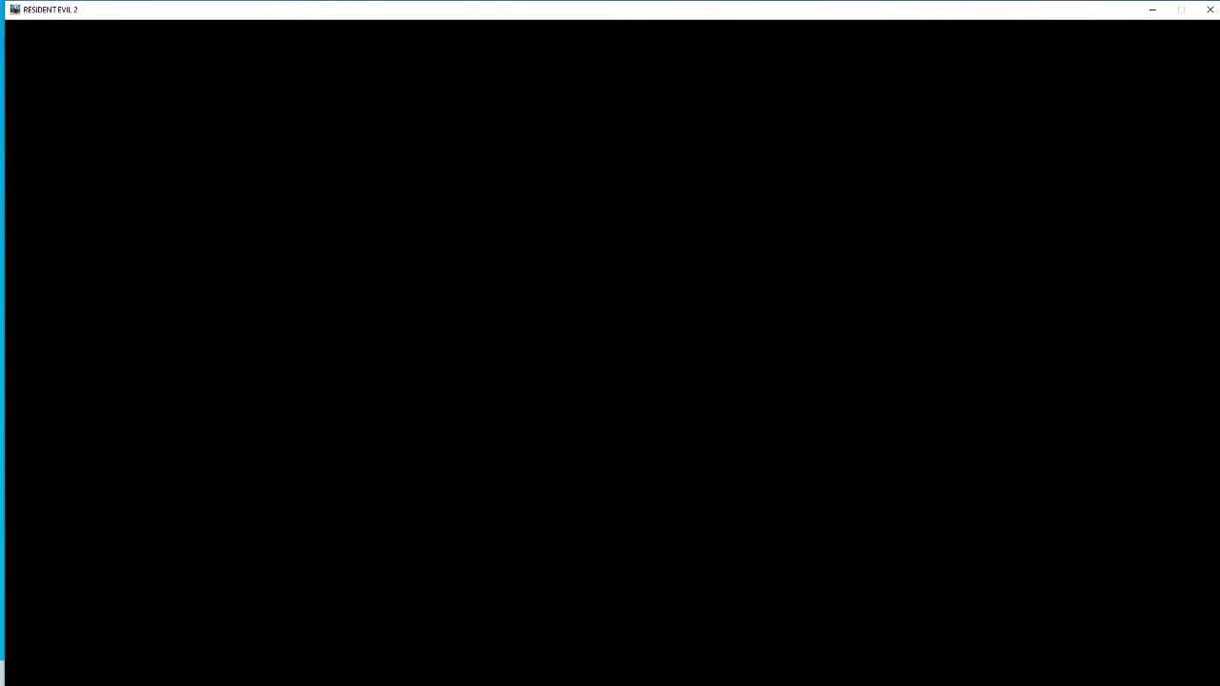
# Step: With Resident Evil 2 running again, start SRT from the plugin manager and accept the game's autosave notice
pyautogui.hotkey('alt', 'Tab')
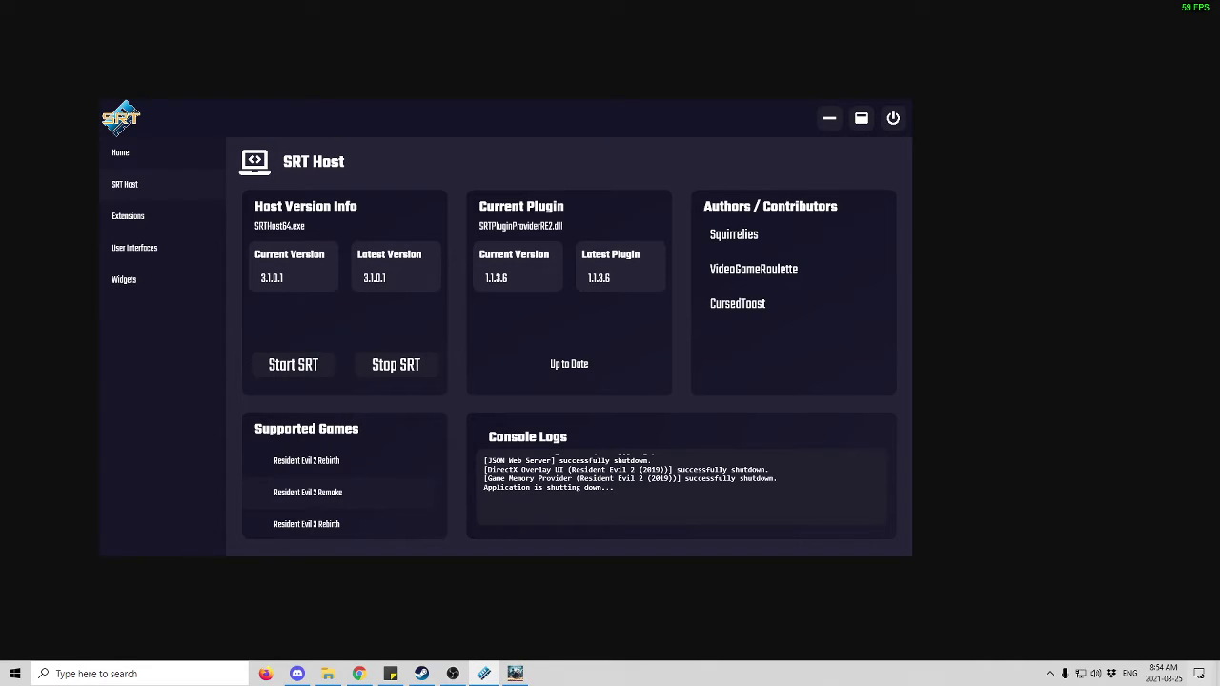
pyautogui.click(279, 370)
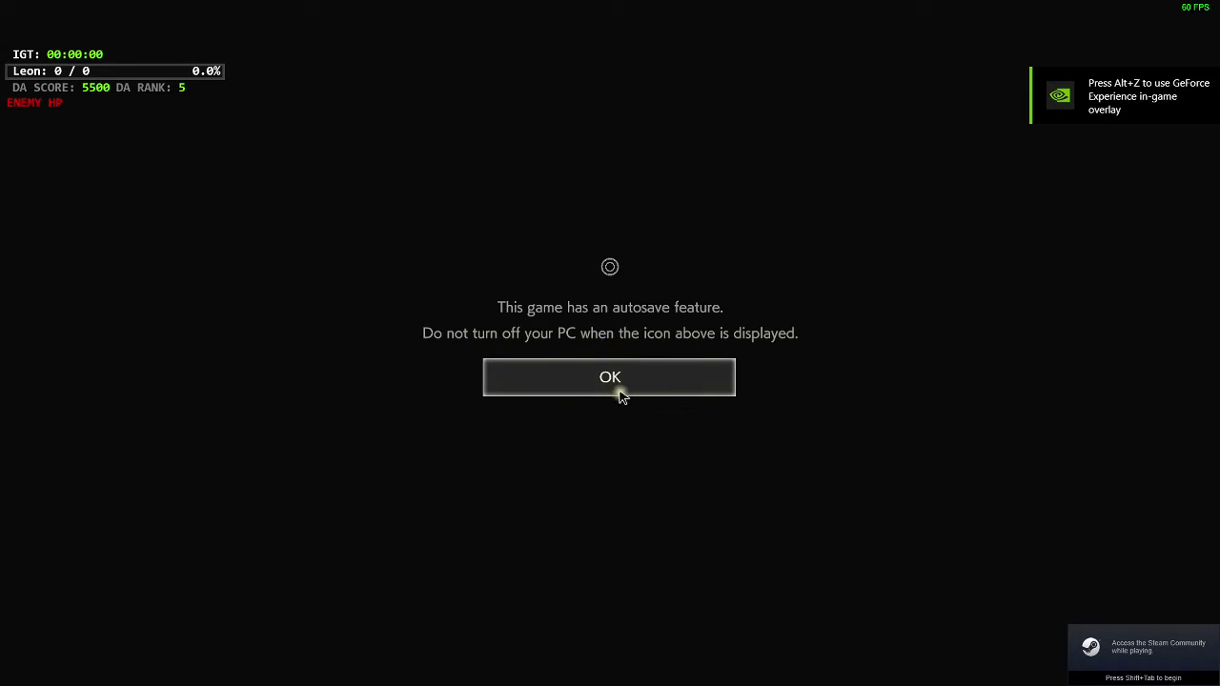
pyautogui.click(617, 391)
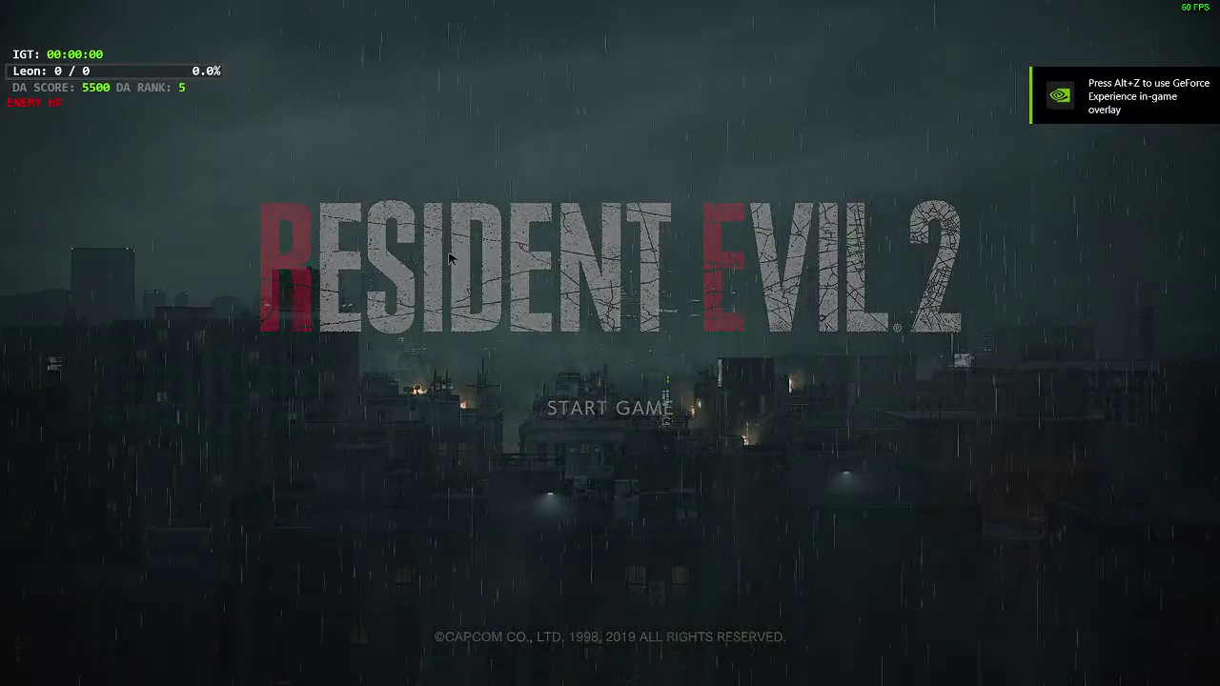
# Step: Enter Story from the title screen and load a saved Claire game to show the inventory overlay
pyautogui.click(486, 257)
pyautogui.click(145, 157)
pyautogui.click(184, 191)
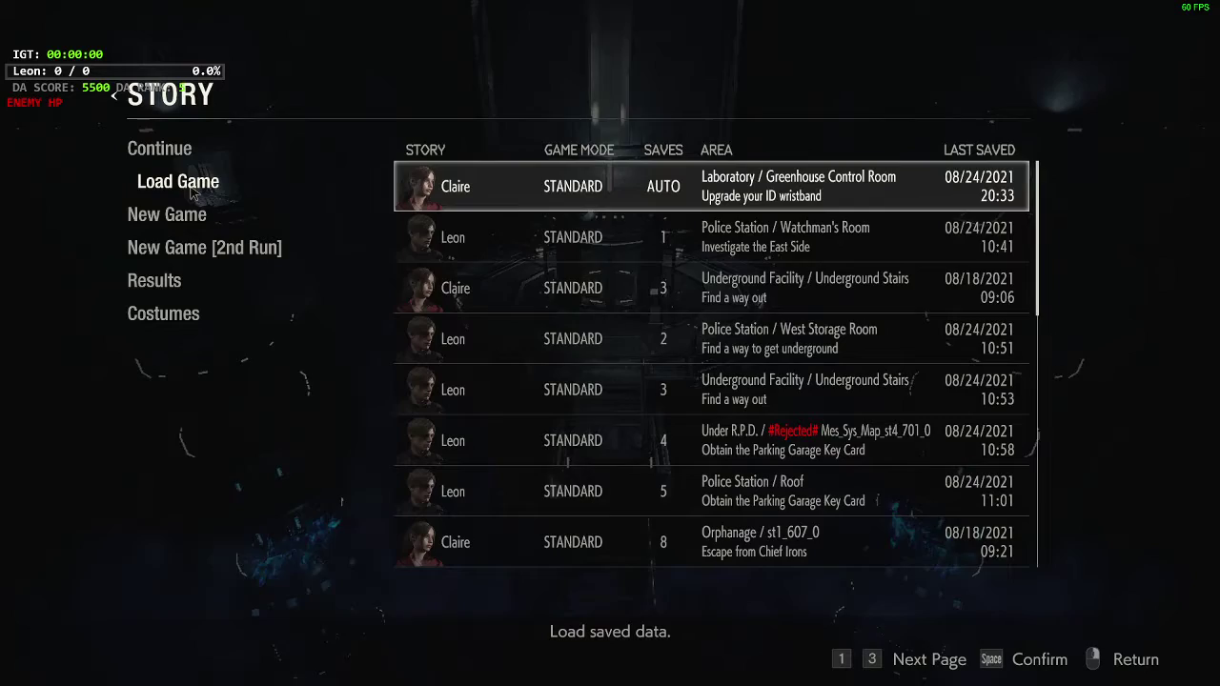
pyautogui.click(467, 357)
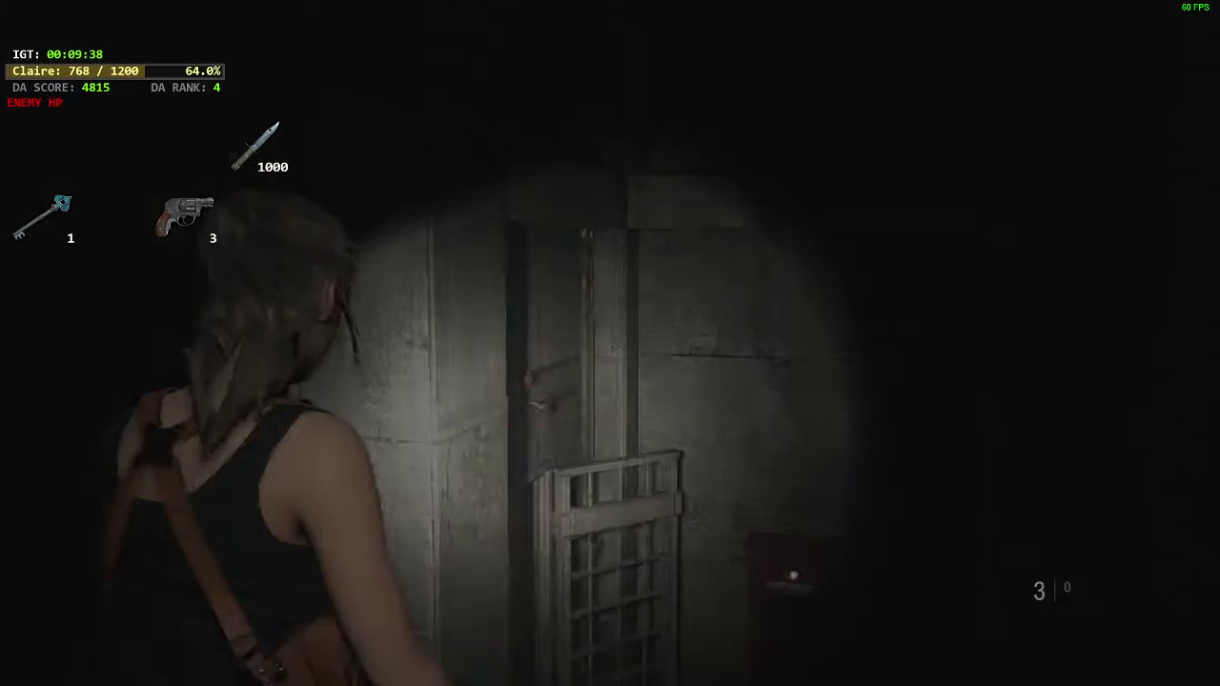
# Step: Pause Claire's game and quit it to the title screen
pyautogui.press('Escape')
pyautogui.click(198, 354)
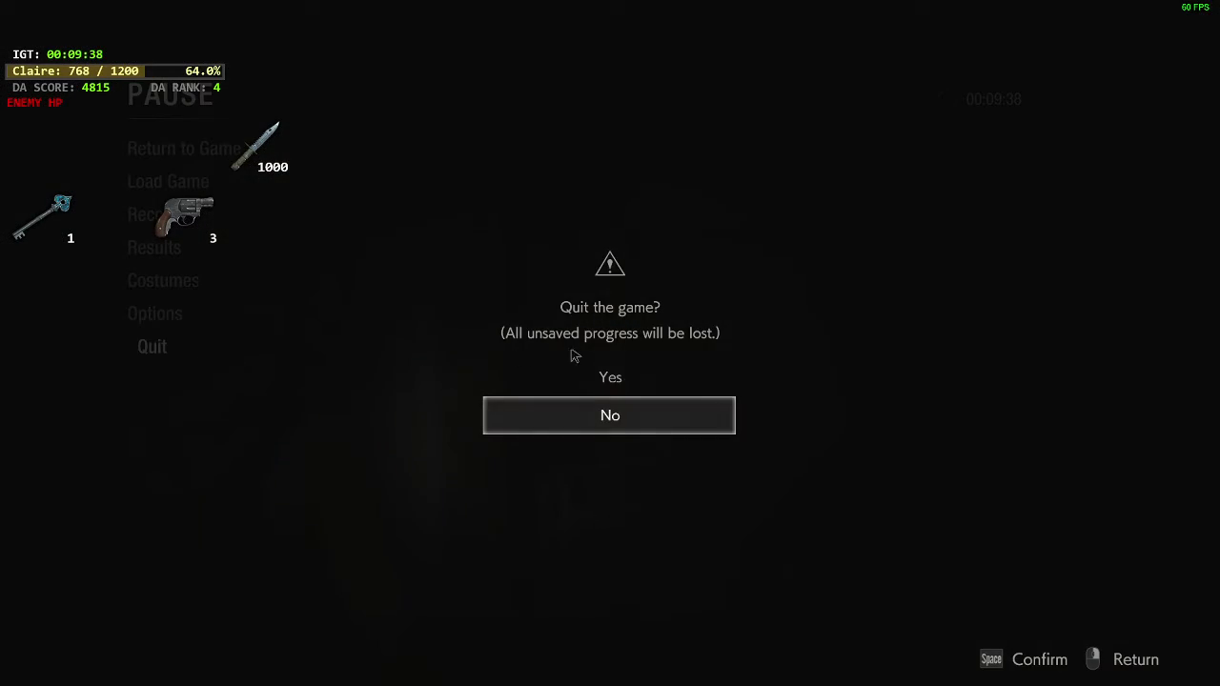
pyautogui.click(602, 375)
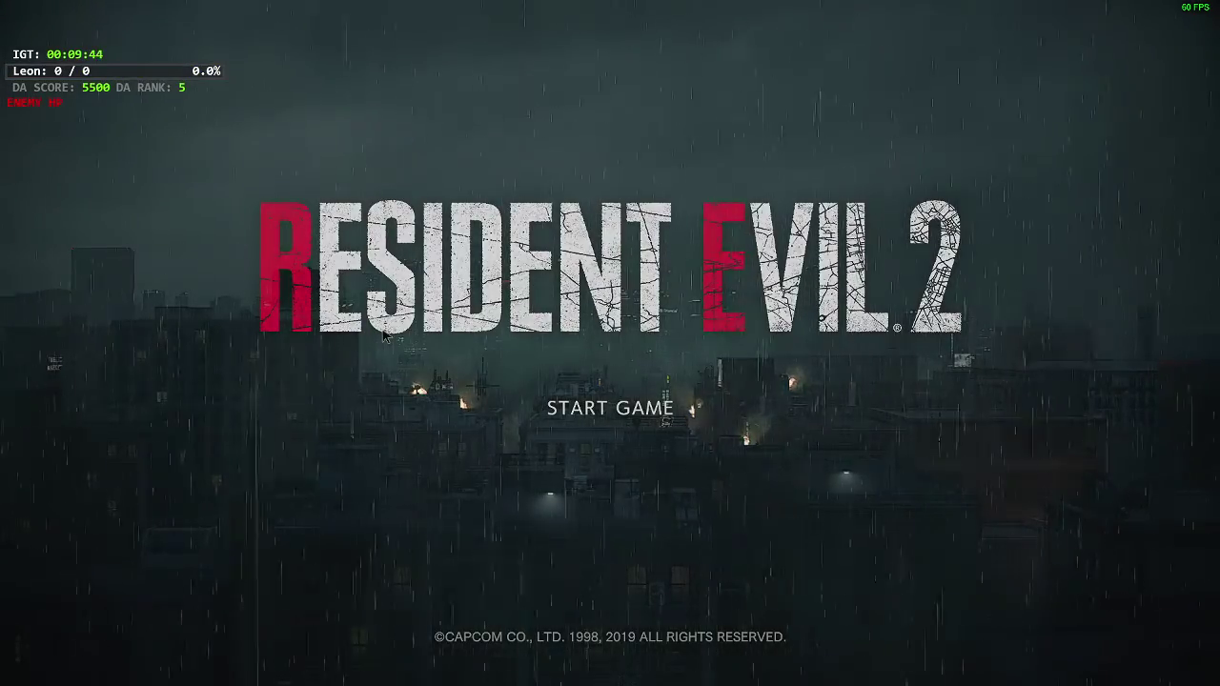
# Step: Exit Resident Evil 2 from its main menu and reposition the plugin manager window on the desktop
pyautogui.click(362, 333)
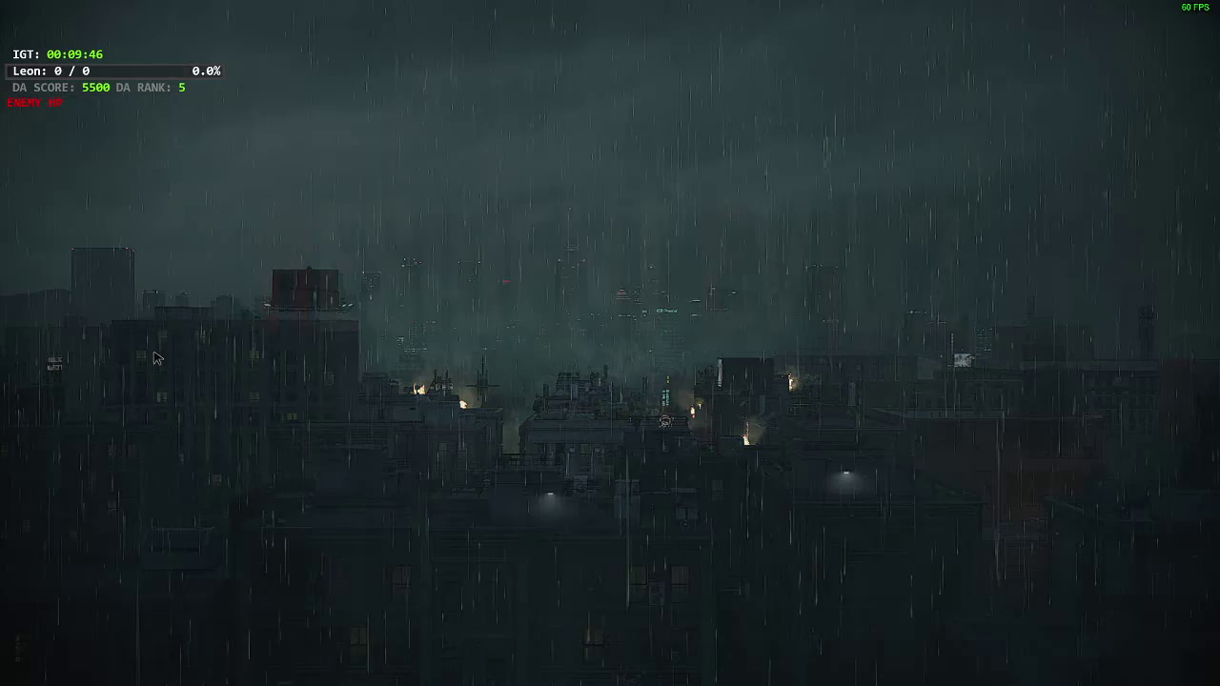
pyautogui.click(148, 351)
pyautogui.click(672, 339)
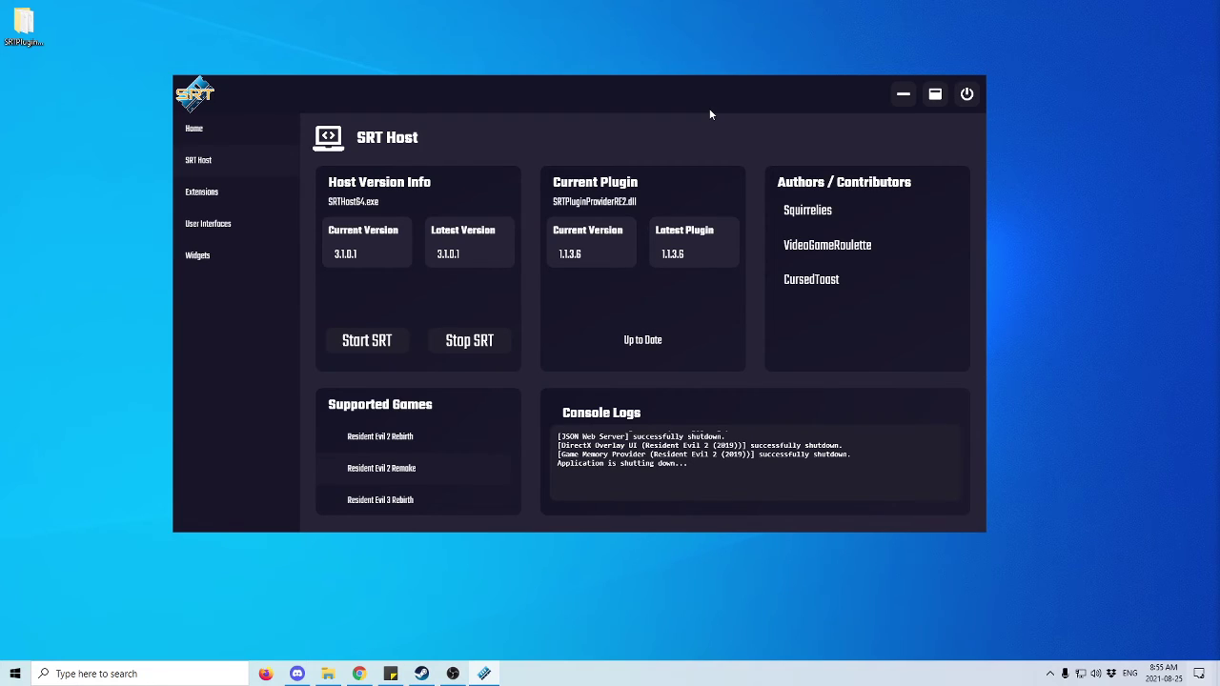
pyautogui.moveTo(705, 101); pyautogui.dragTo(733, 81)
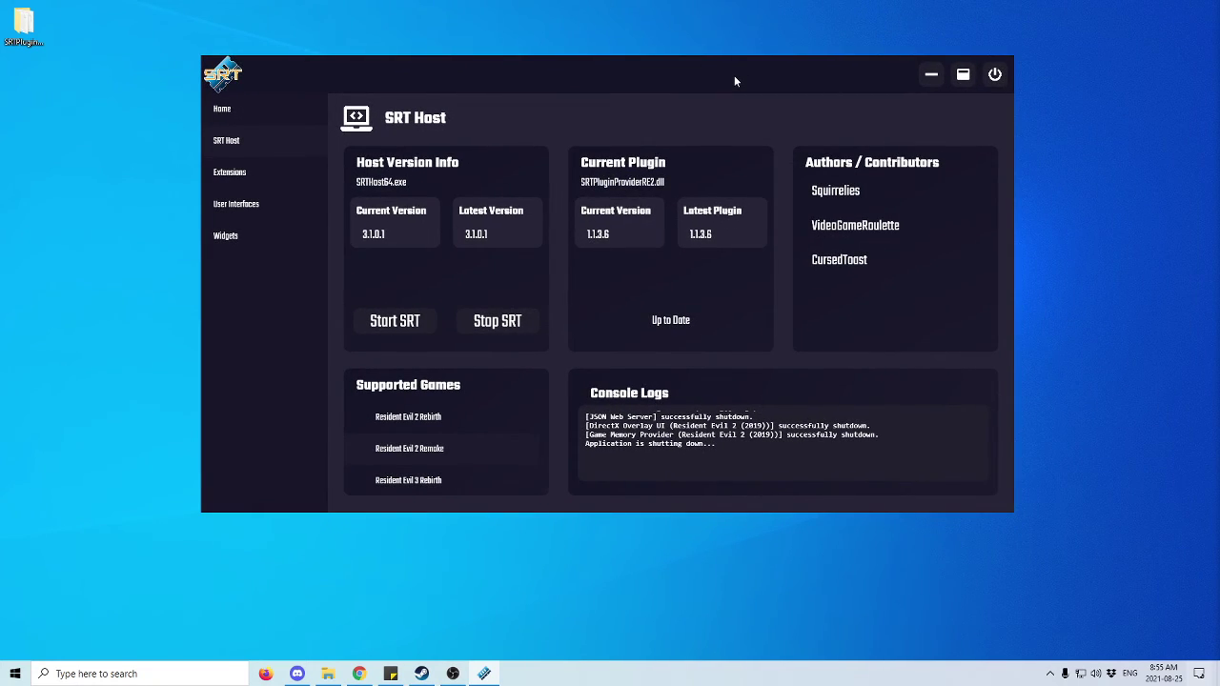